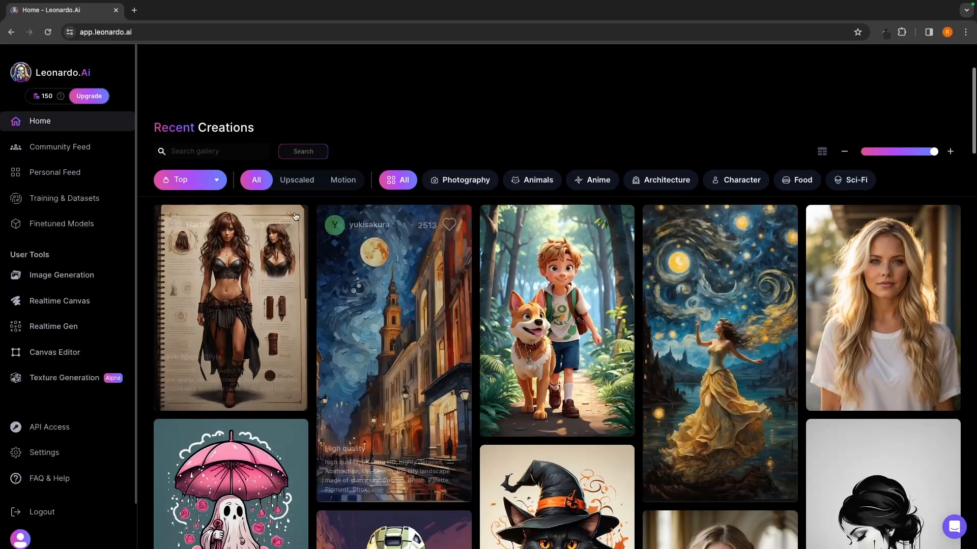
- Sort the Recent Creations gallery by Trending
scroll(383, 274, "up", 3)
left_click(216, 309)
left_click(204, 332)
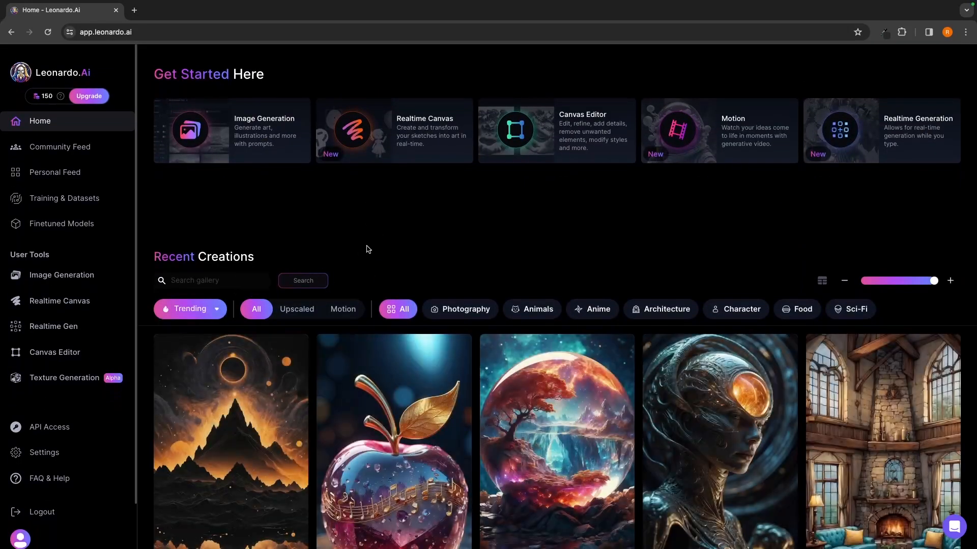
- View the Community Feed and the Personal Feed
left_click(51, 148)
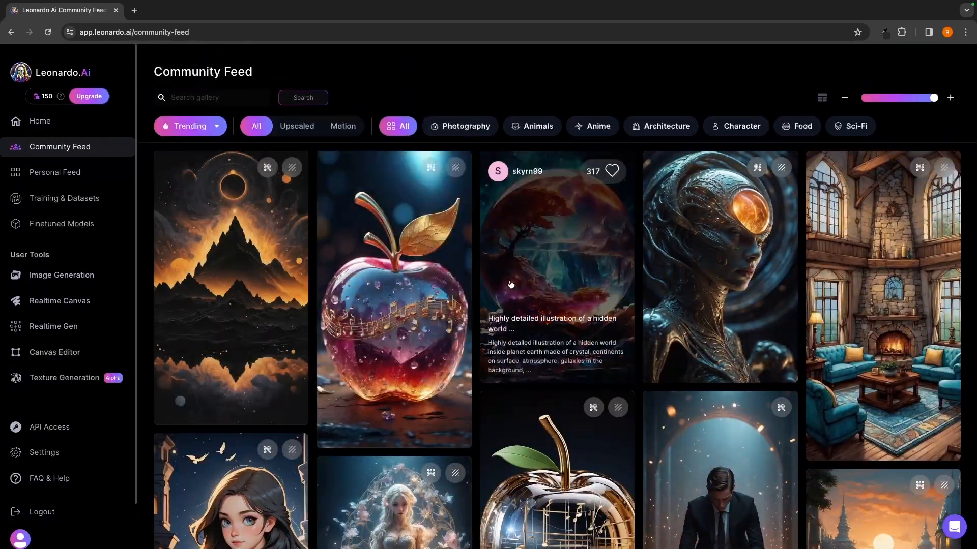
left_click(50, 173)
left_click(56, 147)
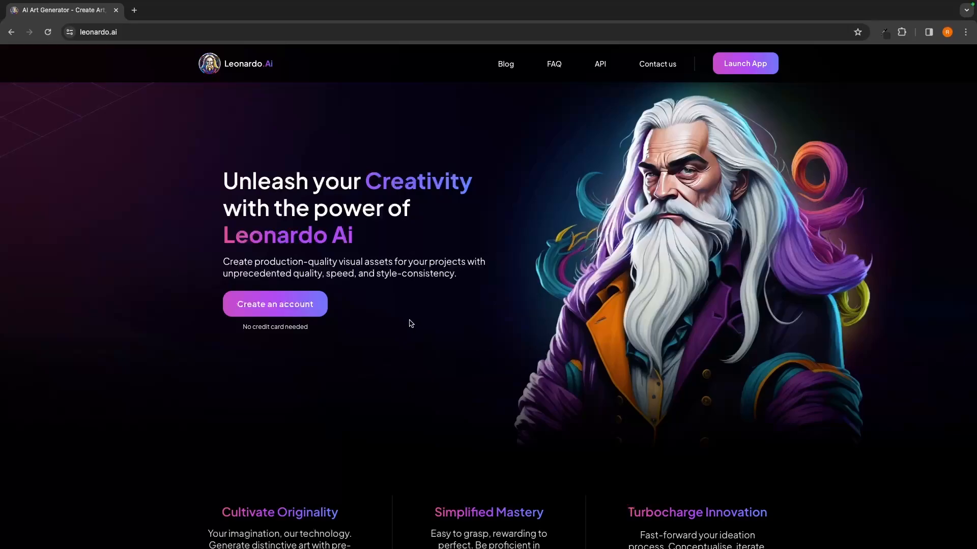
- Start creating an account from the landing page
left_click(275, 305)
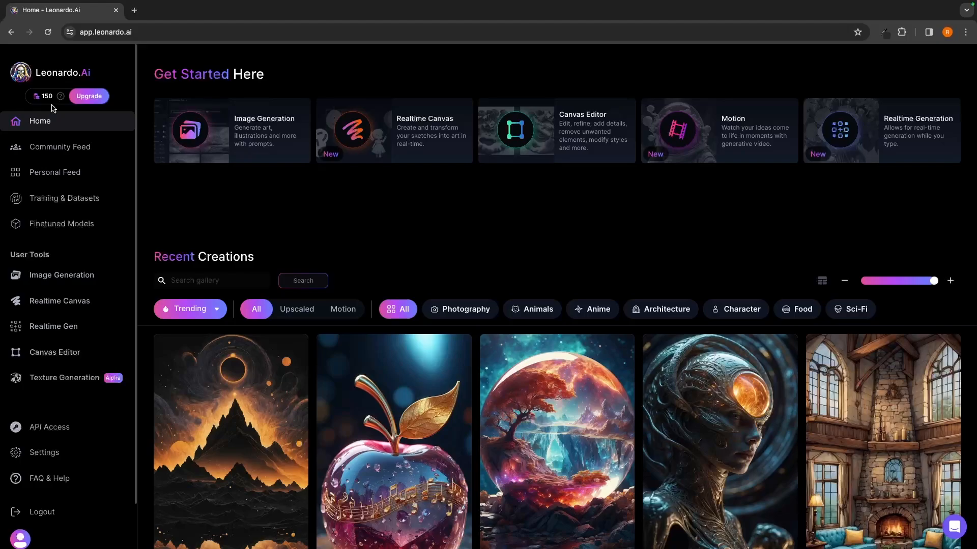
- Open the upgrade plans, switch the pricing to monthly payment, and compare the prices and token allowances
left_click(87, 100)
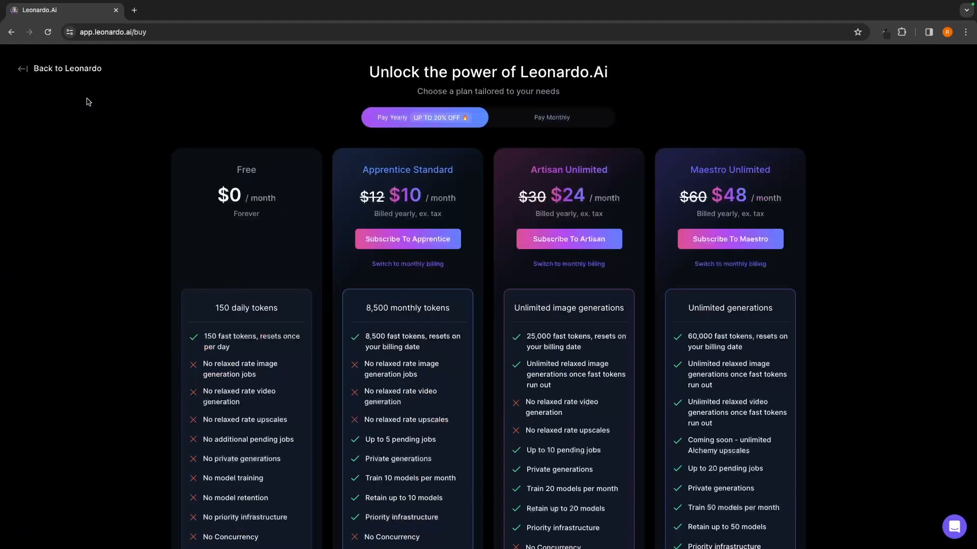
left_click(535, 116)
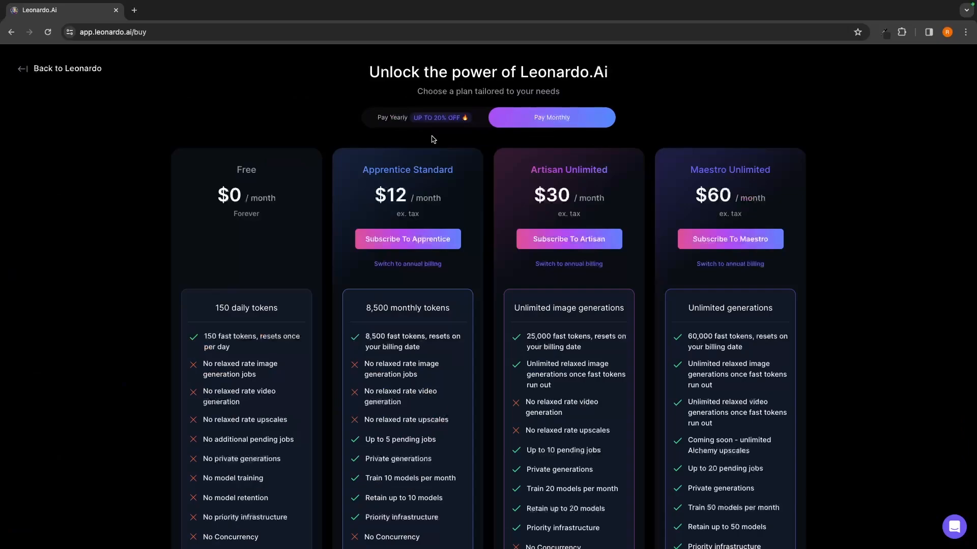
scroll(341, 253, "down", 1)
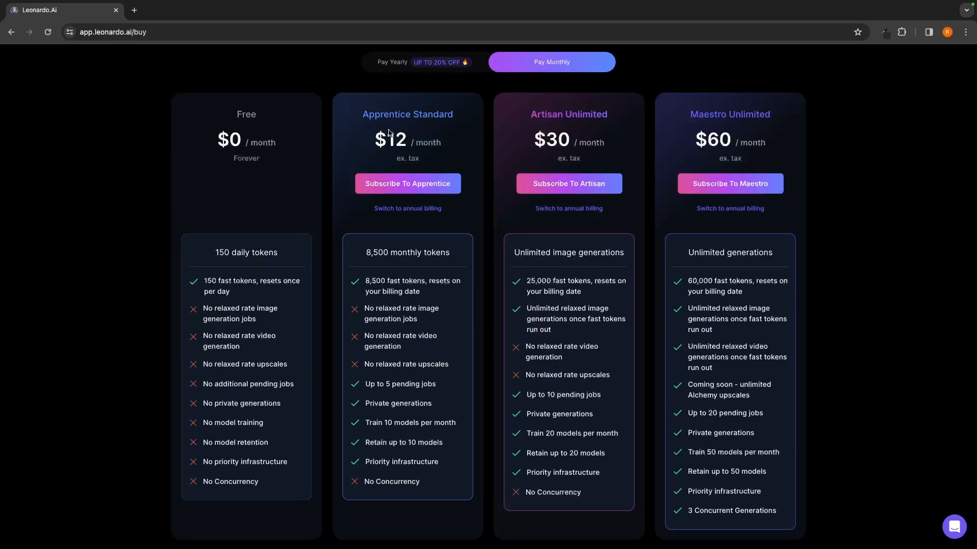
left_click_drag(361, 245, 466, 258)
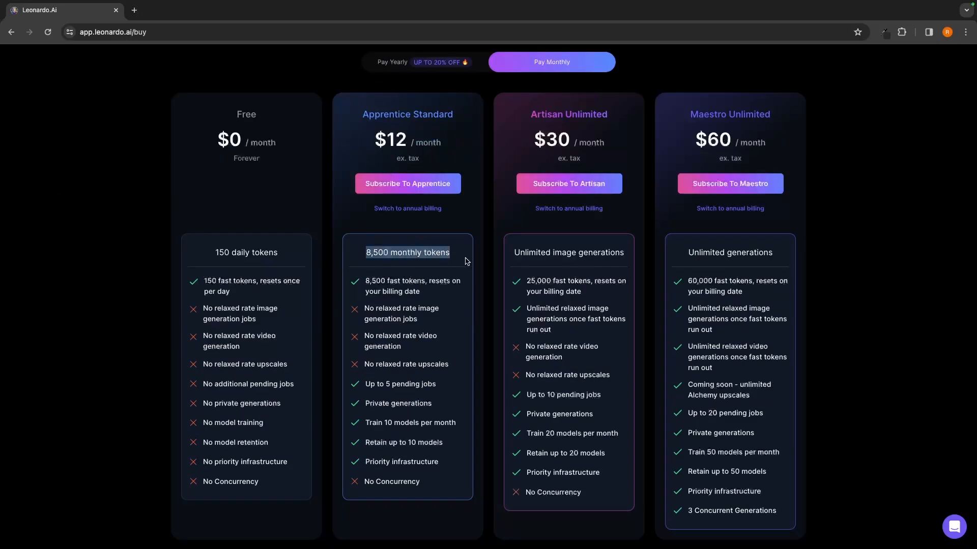
left_click(466, 258)
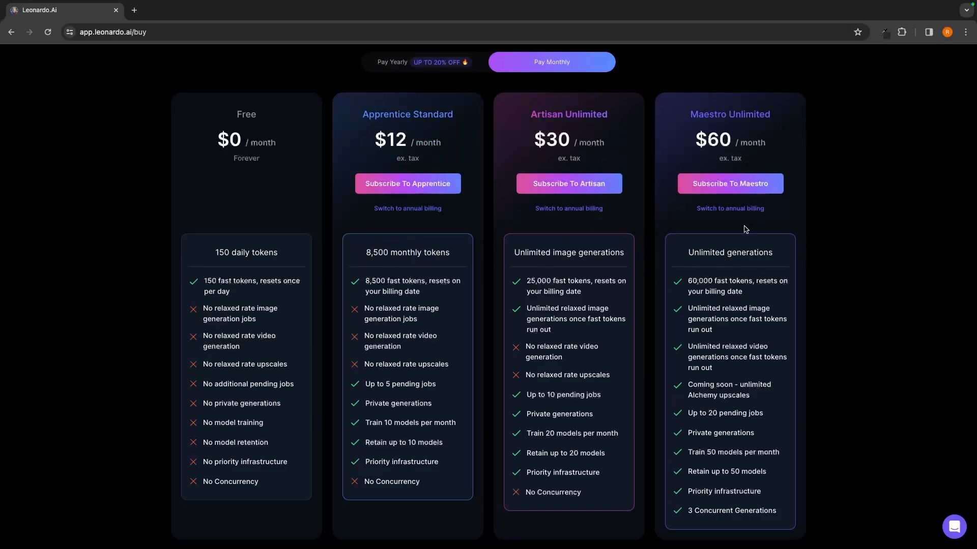
scroll(263, 208, "up", 1)
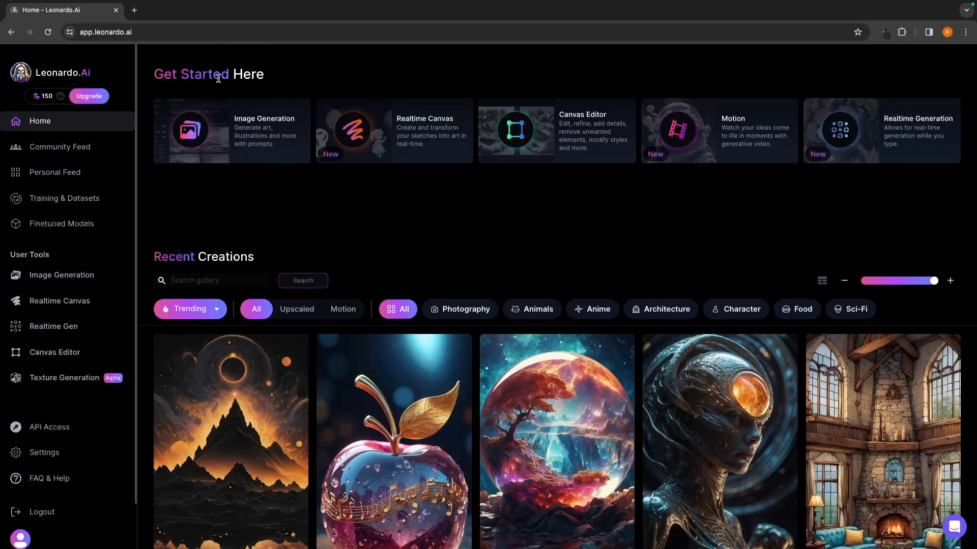
- Try the New sort order on the Recent Creations gallery and set it to Top
scroll(316, 170, "down", 2)
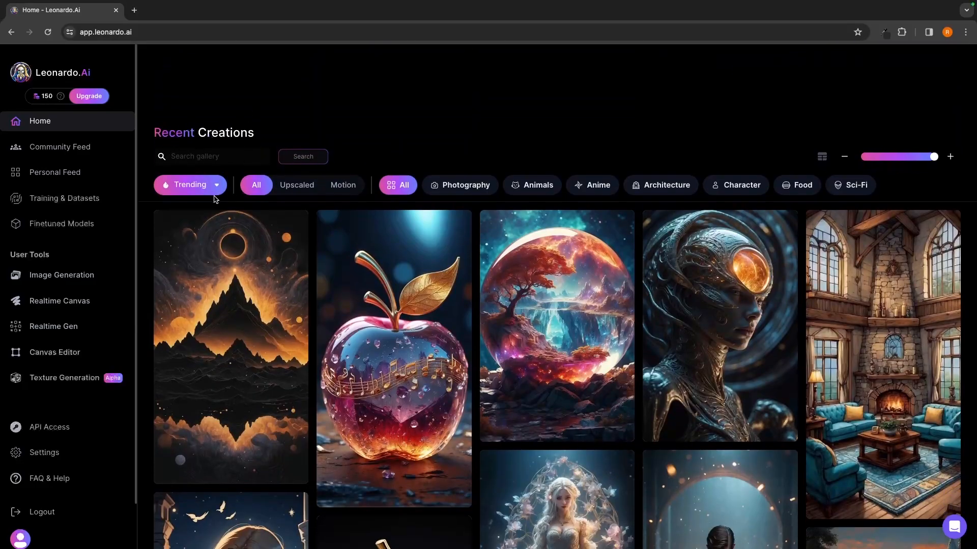
scroll(386, 283, "down", 1)
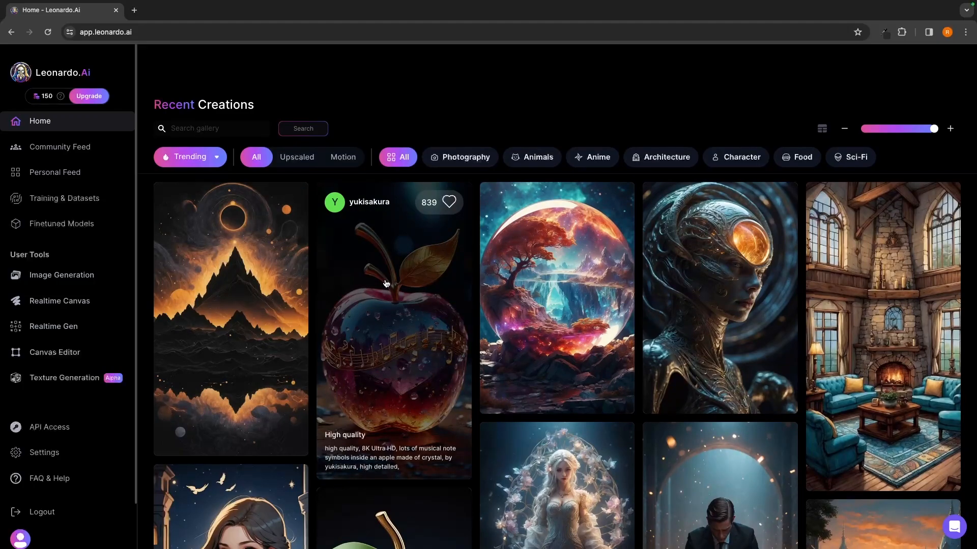
left_click(215, 158)
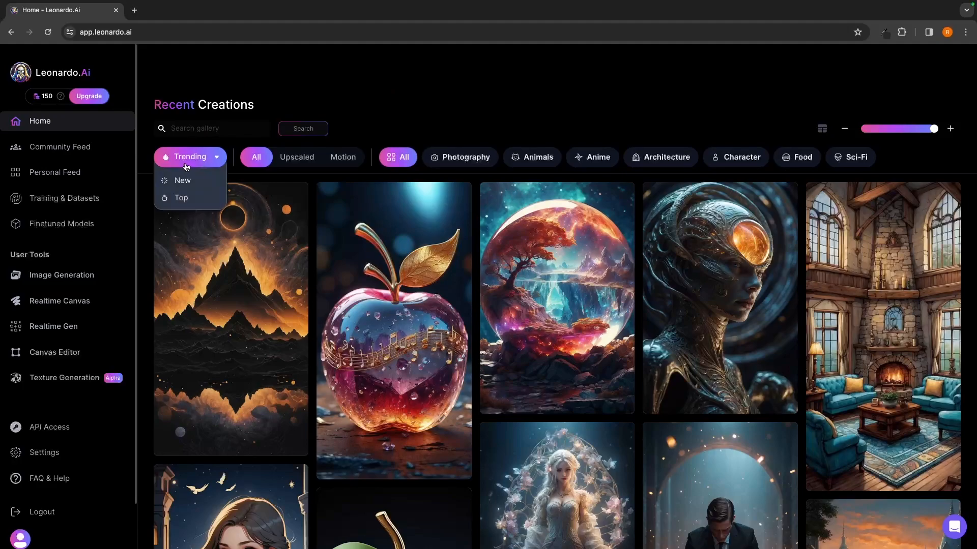
left_click(186, 182)
left_click(192, 163)
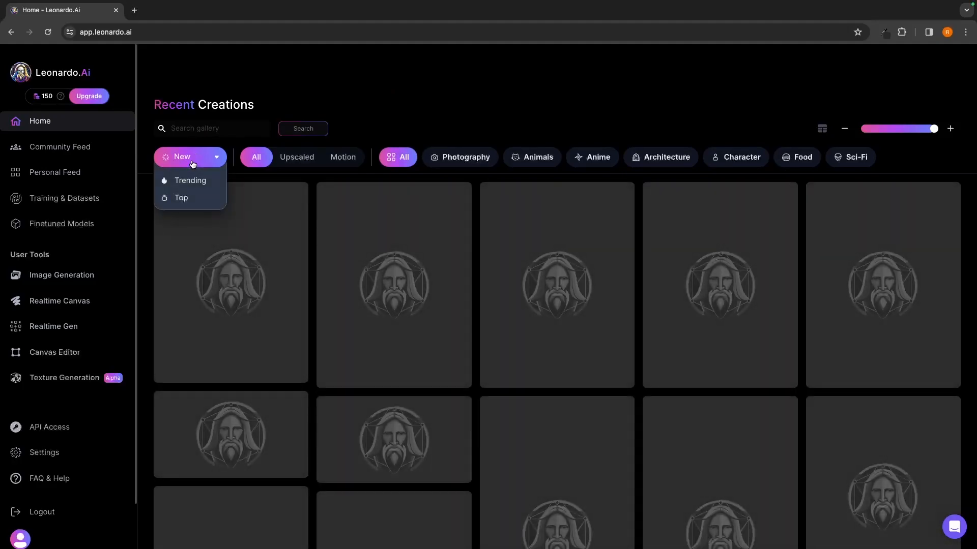
left_click(180, 199)
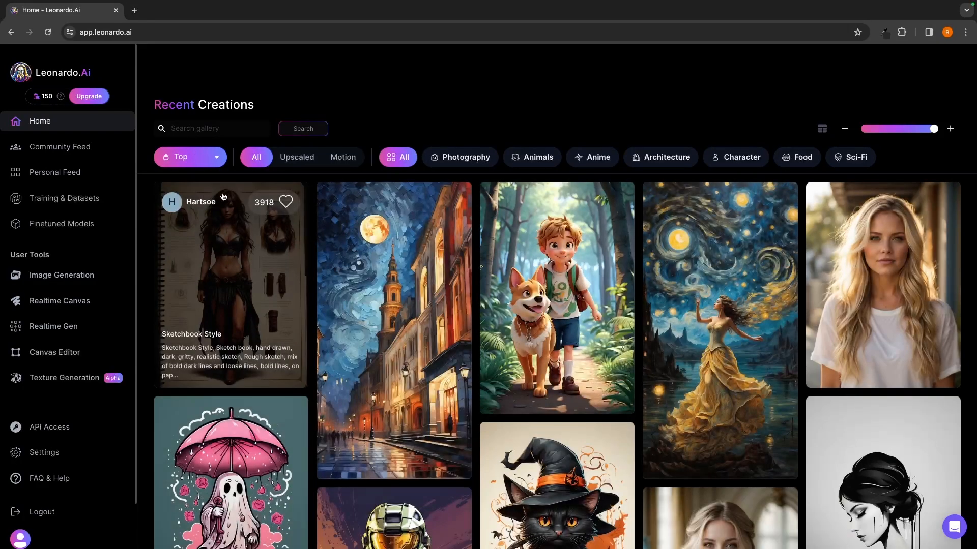
- Browse the top creations and examine the prompt, negative prompt and generation settings of the moonlit city street painting
scroll(516, 293, "down", 1)
scroll(516, 293, "down", 7)
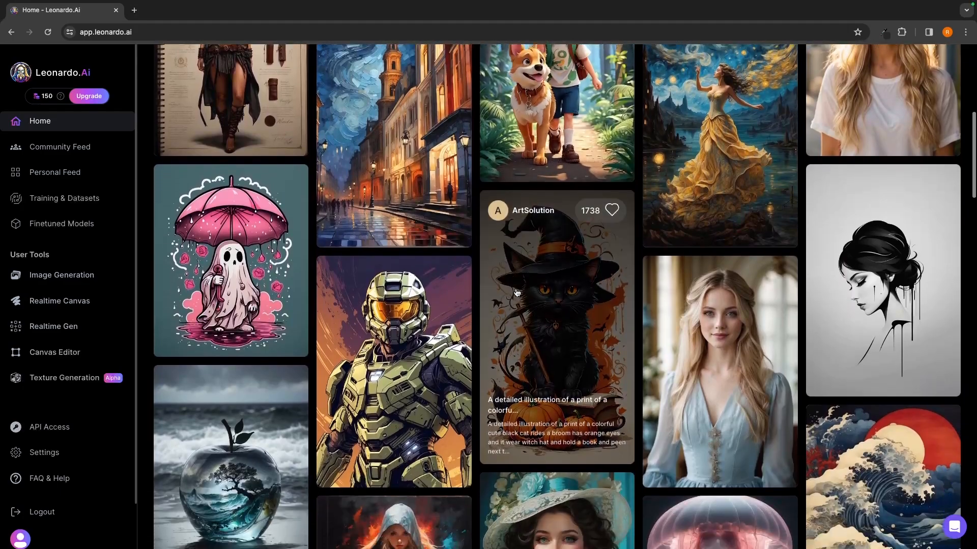
scroll(516, 292, "down", 3)
scroll(501, 287, "up", 12)
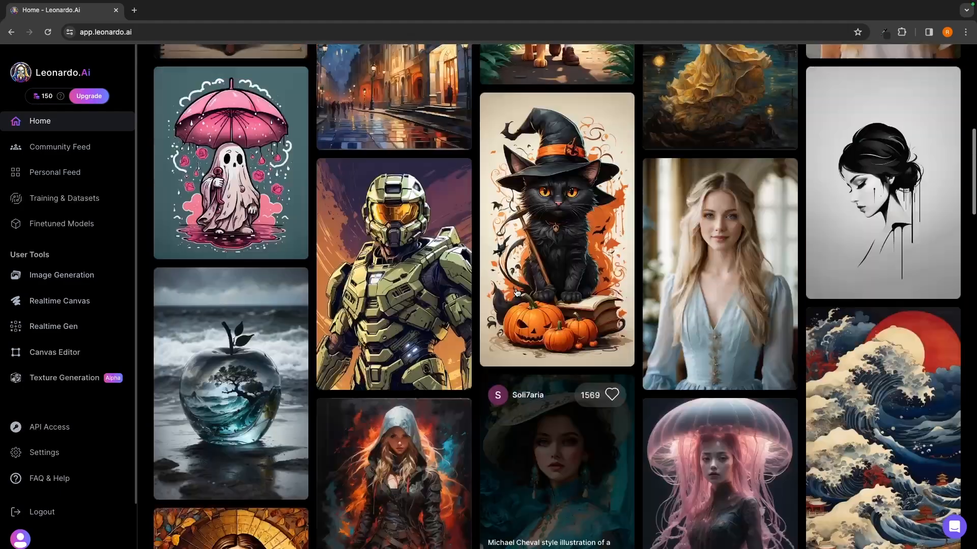
scroll(484, 283, "down", 2)
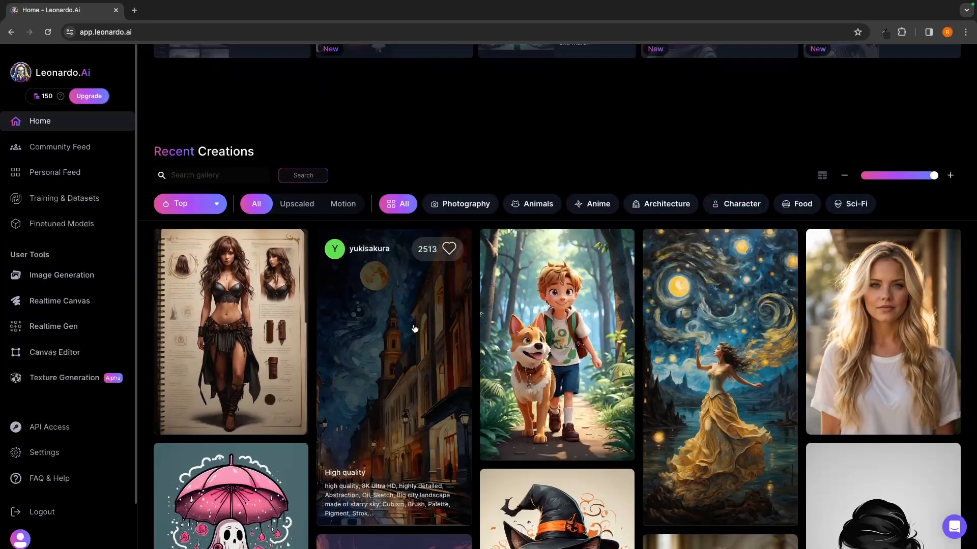
left_click(413, 326)
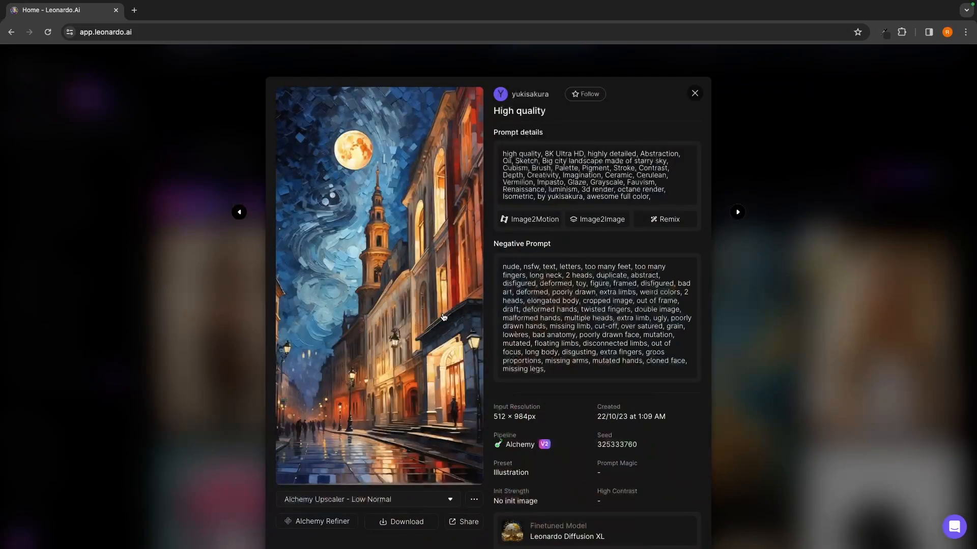
scroll(443, 317, "down", 1)
scroll(445, 315, "up", 1)
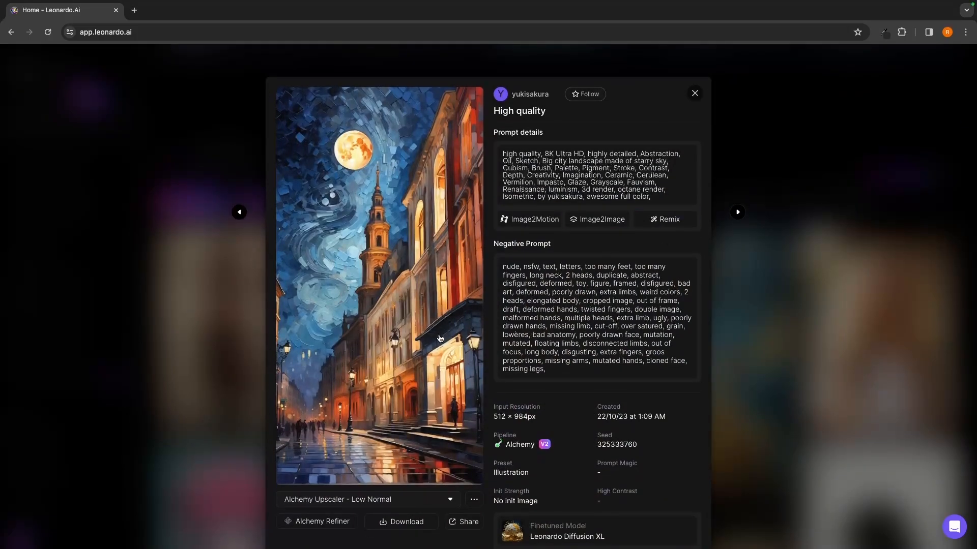
scroll(401, 237, "down", 2)
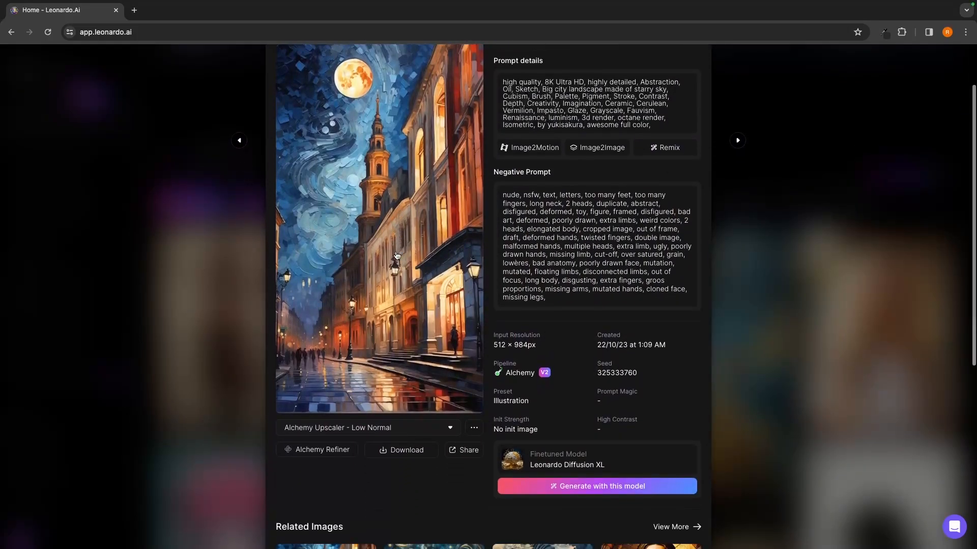
left_click(809, 342)
- Examine the details of the starry-night painting with the woman in a yellow dress and close them
scroll(708, 340, "down", 1)
left_click(707, 338)
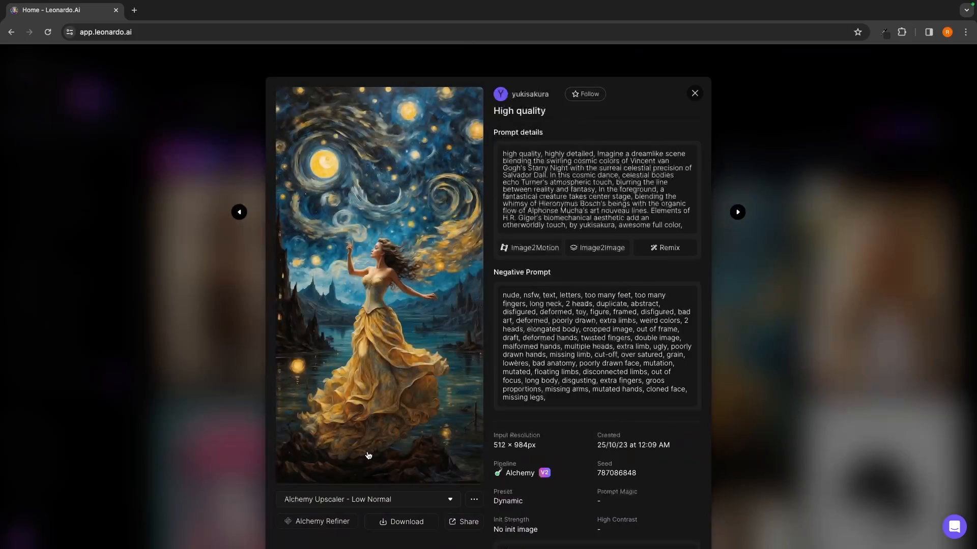
scroll(368, 455, "down", 2)
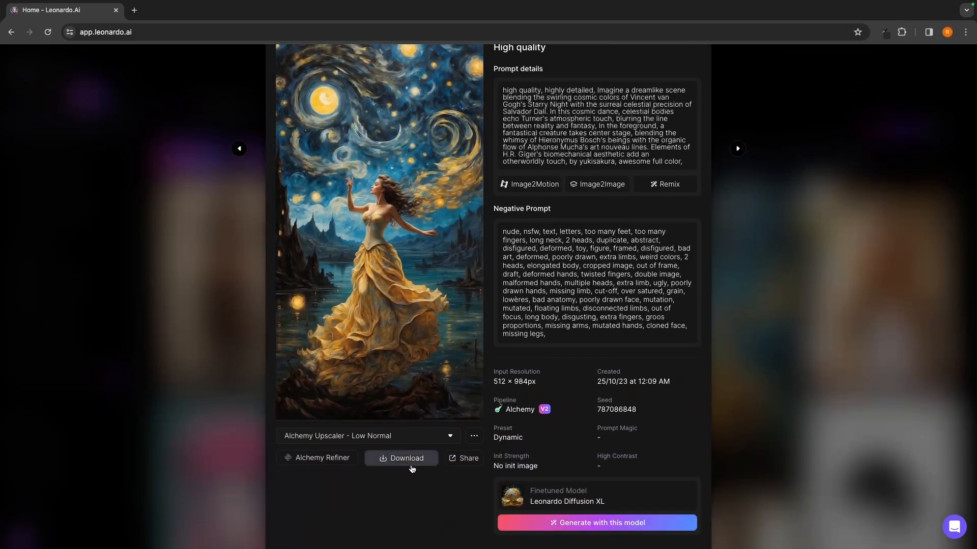
left_click(724, 416)
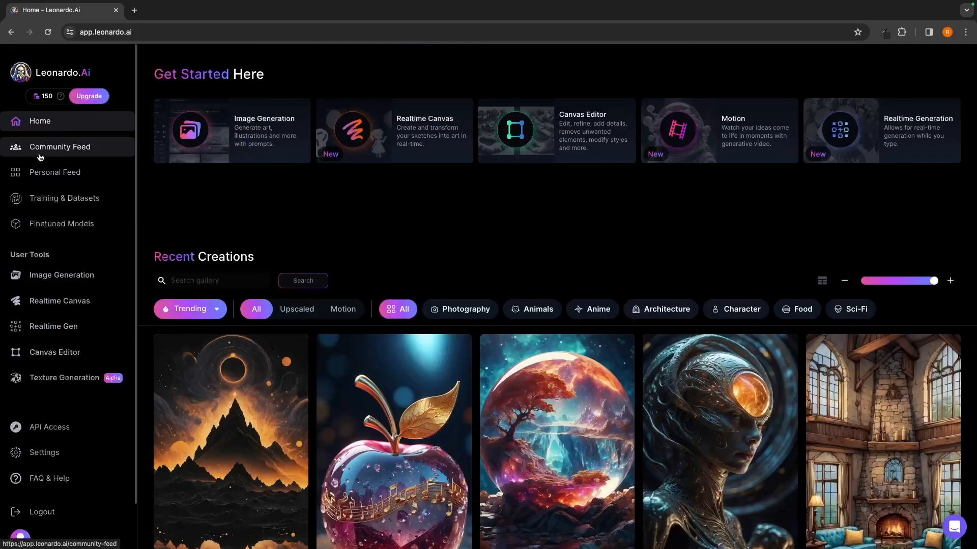
- Compare the Community Feed with the gallery on the Home page
left_click(56, 150)
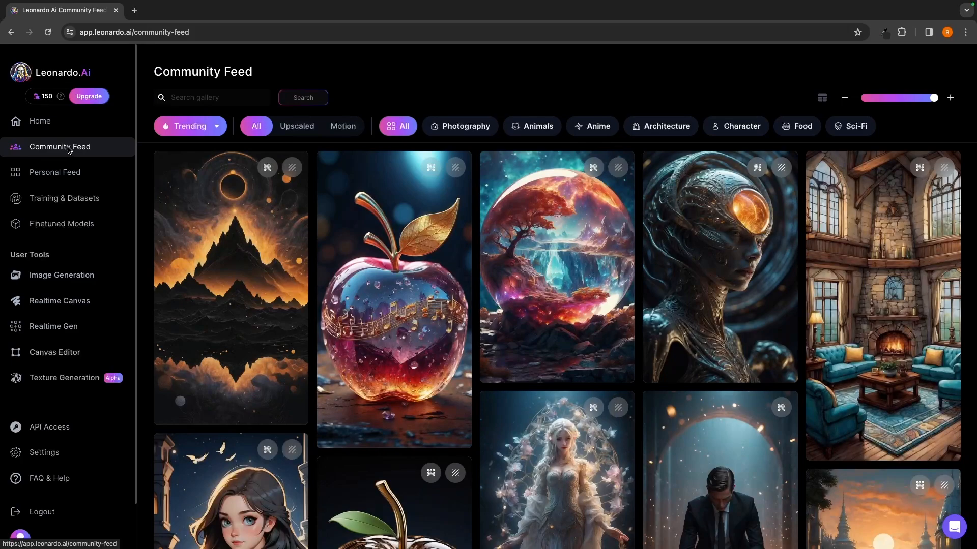
left_click(36, 125)
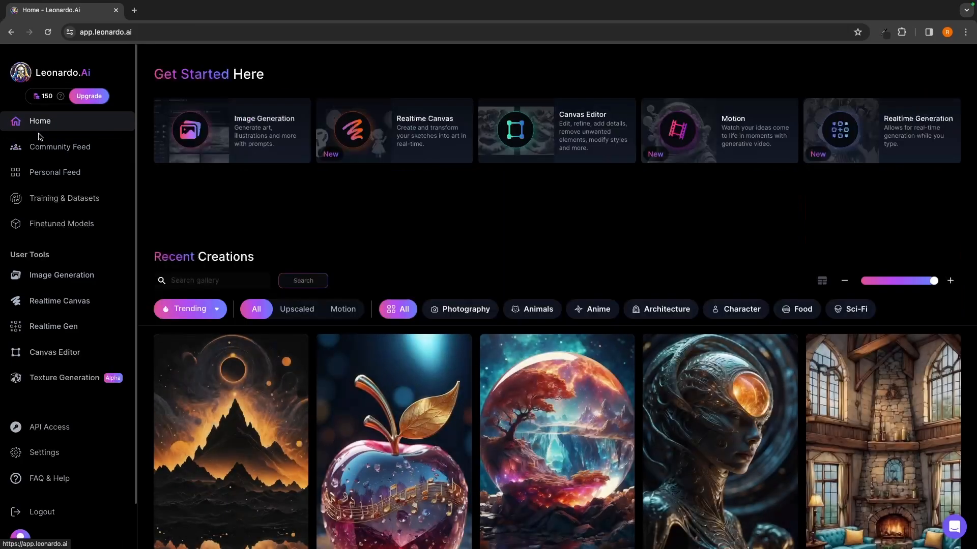
left_click(41, 146)
scroll(354, 258, "down", 1)
scroll(355, 258, "up", 1)
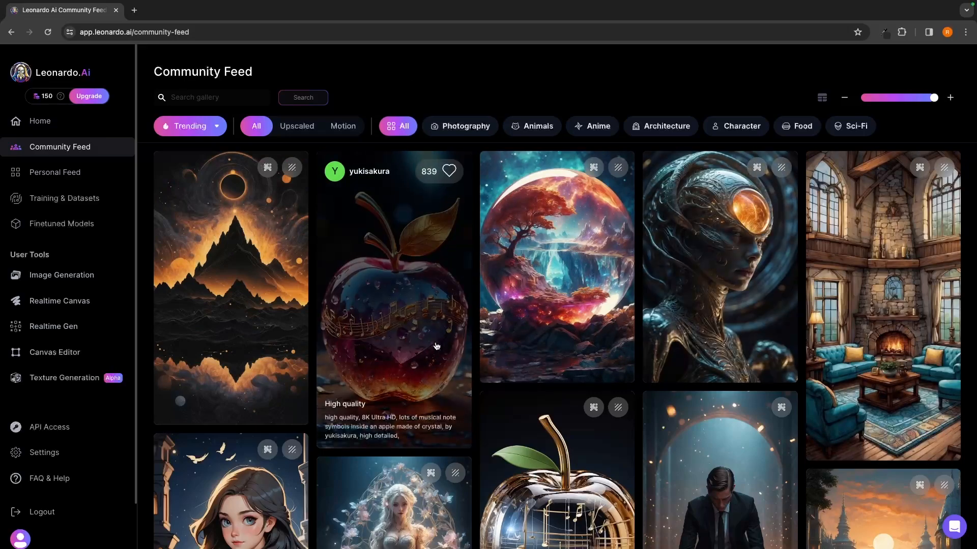
- Check your own generations in the Personal Feed and return to the Community Feed
left_click(49, 174)
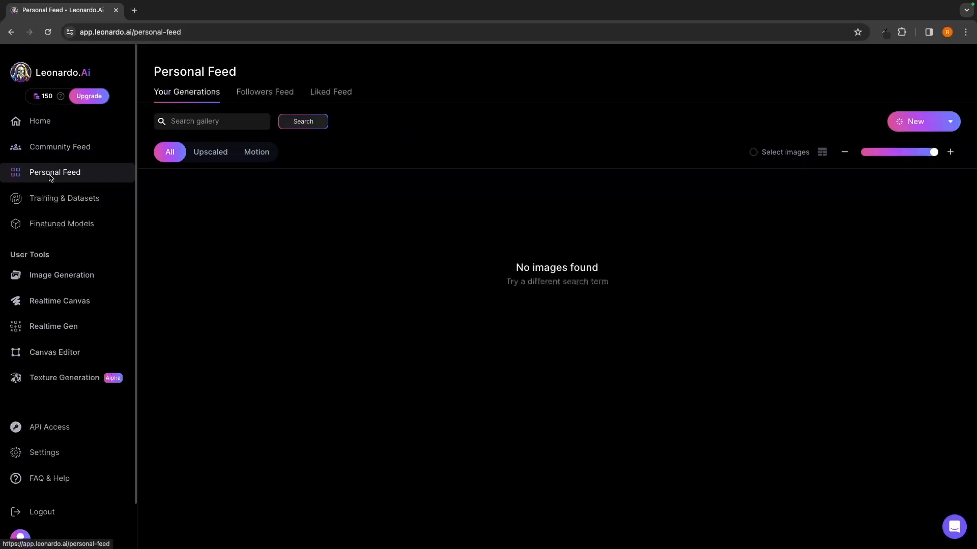
left_click(77, 154)
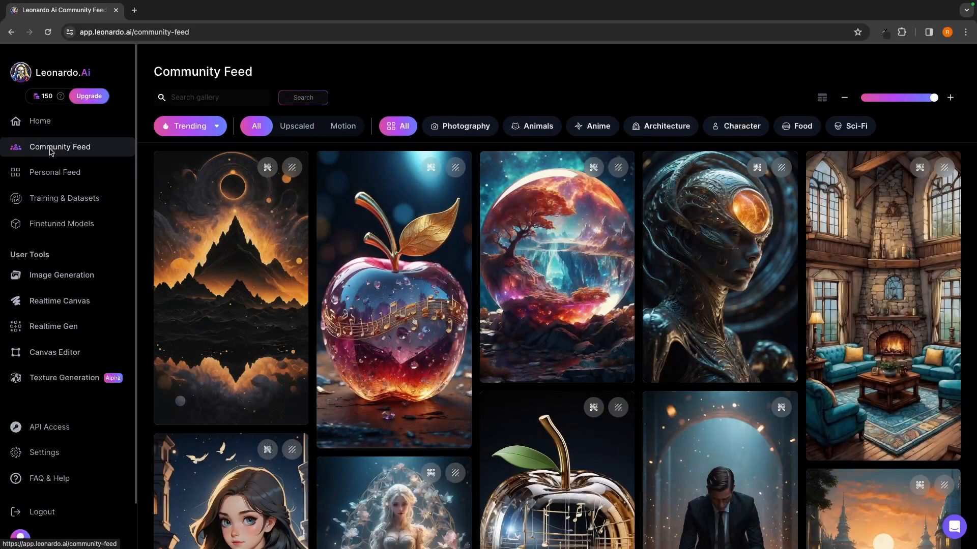
- Follow the creator of the Community Feed image showing a man in a black suit with a candle, from their profile page
mouse_move(209, 243)
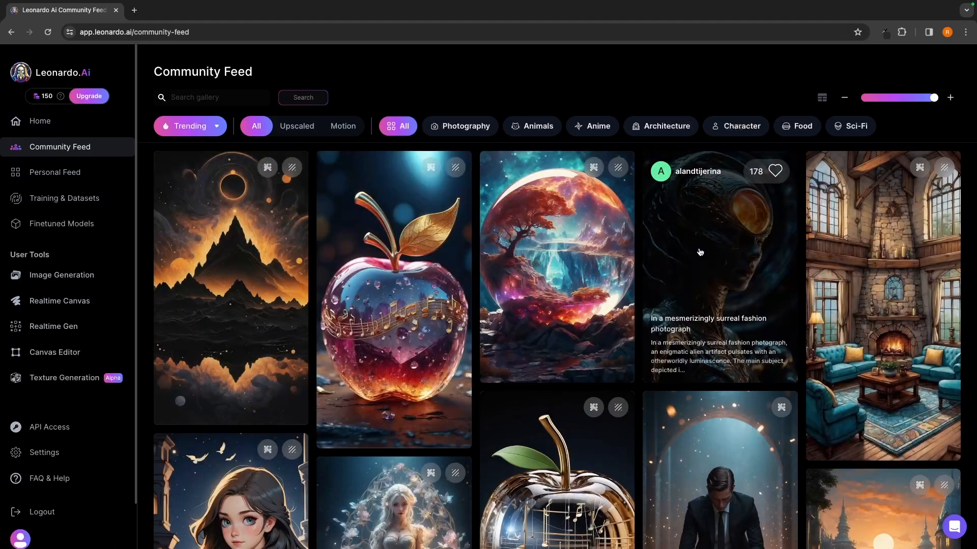
scroll(416, 277, "down", 1)
scroll(416, 276, "down", 1)
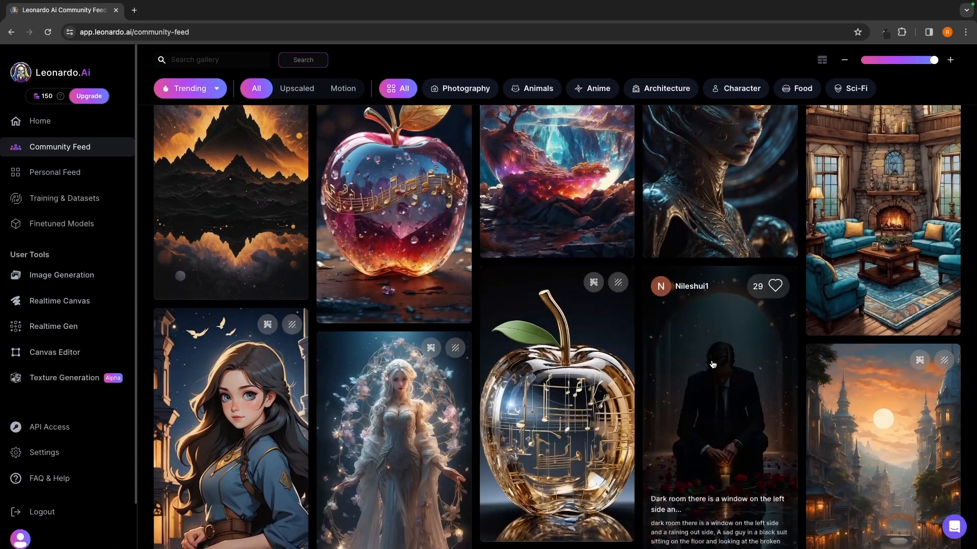
left_click(703, 398)
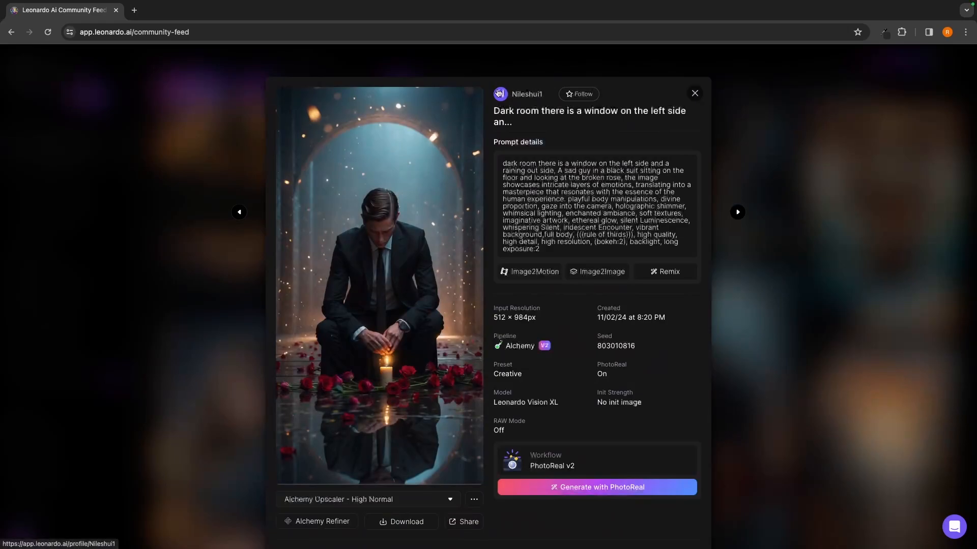
left_click(525, 99)
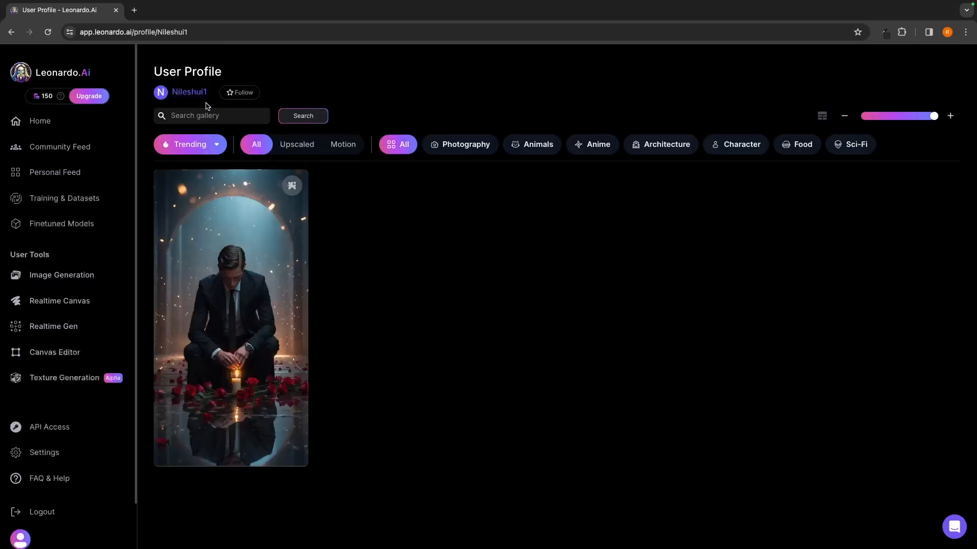
left_click(236, 98)
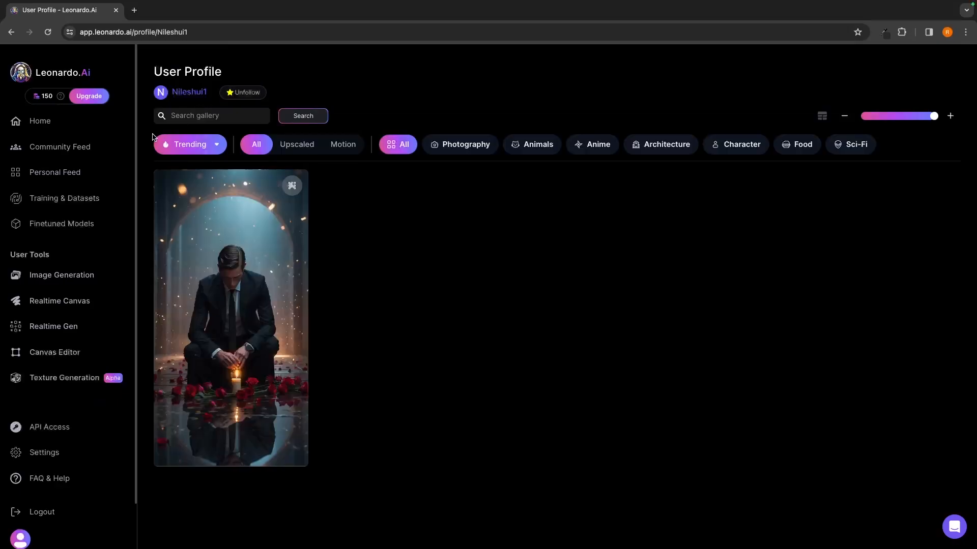
- Open the Followers Feed in the Personal Feed to view the followed creator's images
left_click(84, 173)
left_click(265, 93)
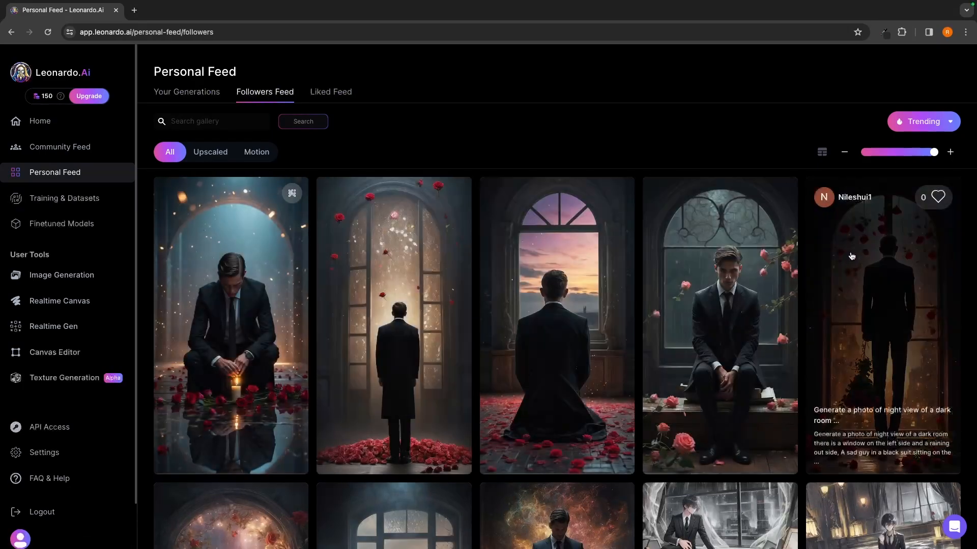
- Browse the followed creator's images in the Followers Feed and check Your Generations and the Liked Feed
scroll(754, 261, "down", 3)
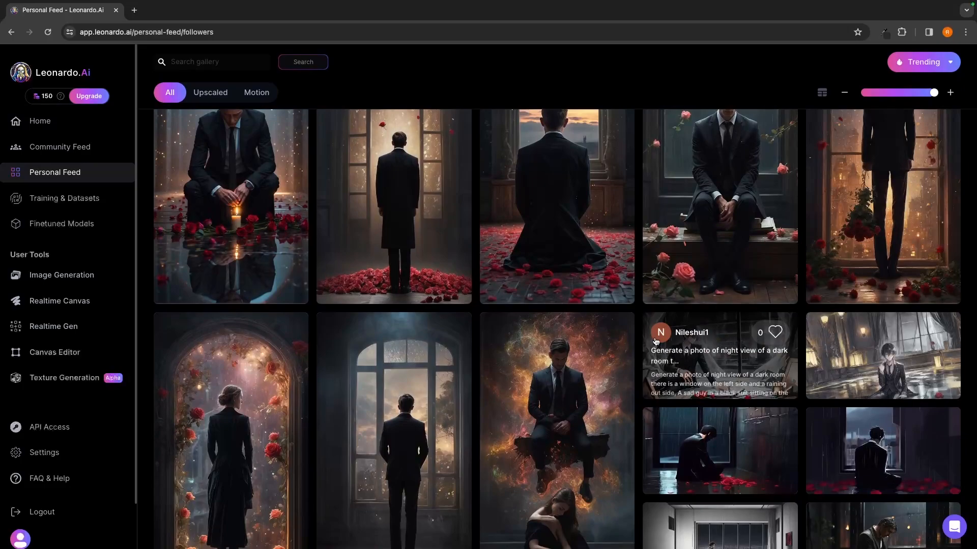
scroll(269, 370, "up", 3)
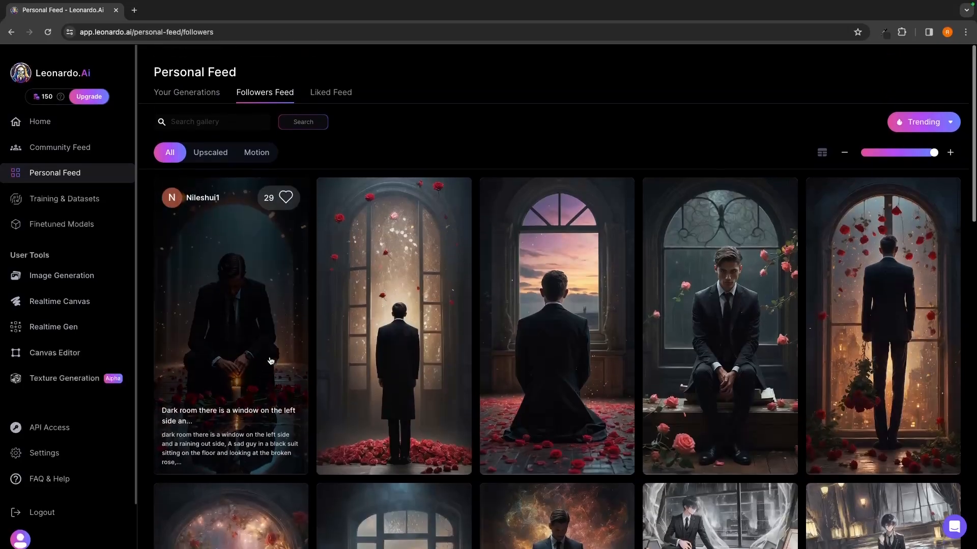
left_click(197, 98)
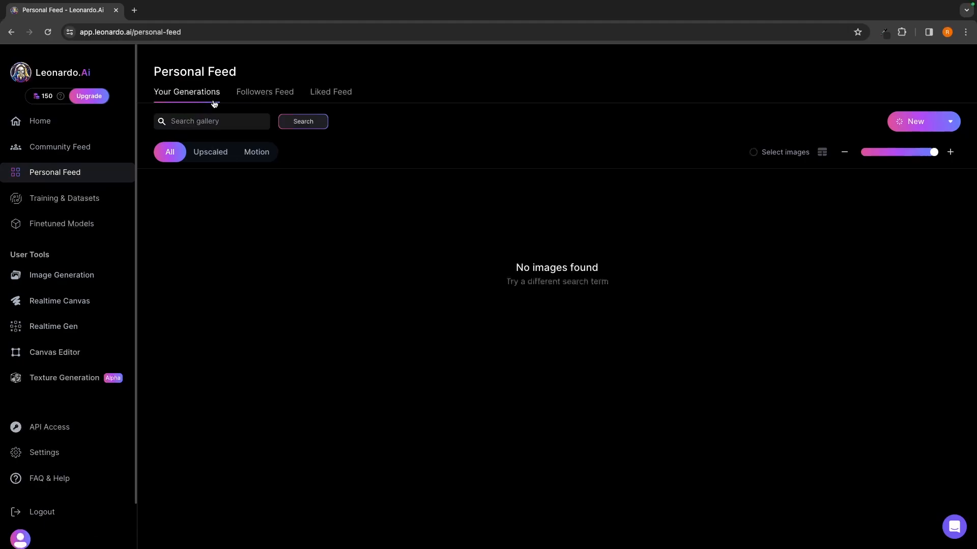
left_click(312, 96)
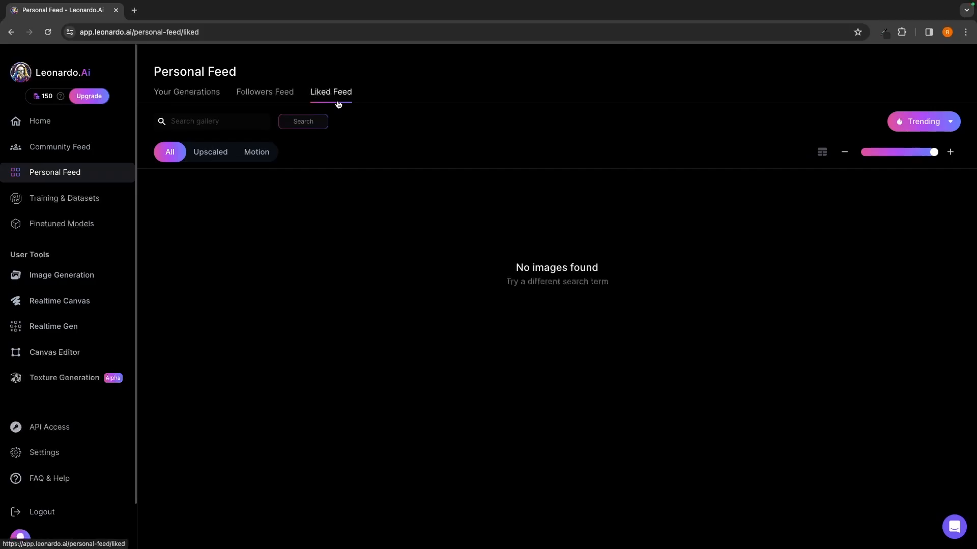
- Like the Community Feed image titled "Divine scene" and view it in the Liked Feed of the Personal Feed
left_click(96, 152)
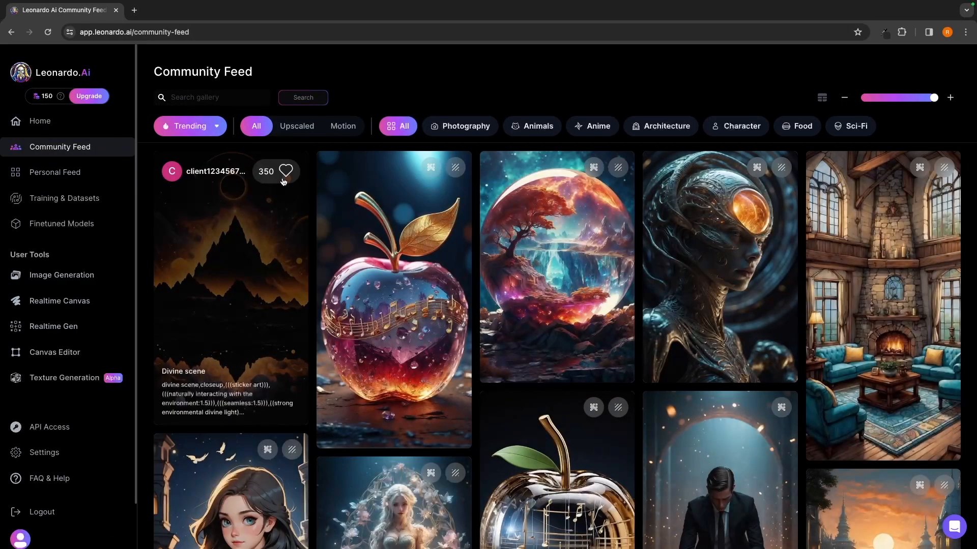
left_click(285, 175)
left_click(75, 176)
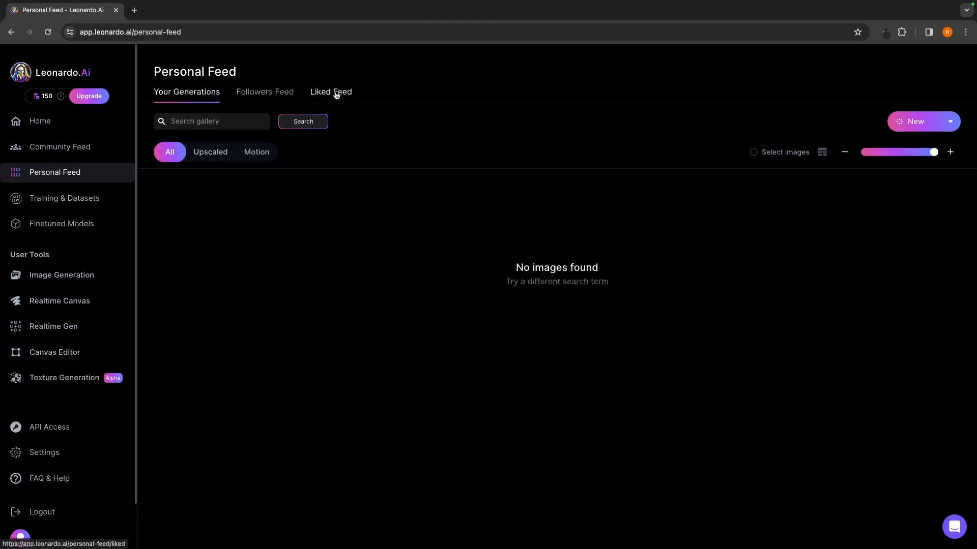
left_click(336, 95)
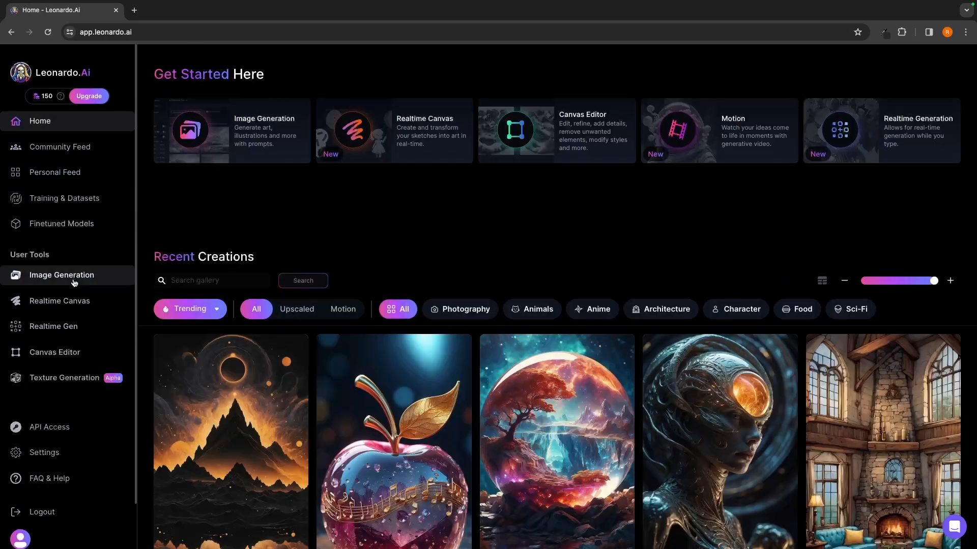
- Open the Image Generation tool, try a new random prompt, and clear it from the prompt field
left_click(76, 277)
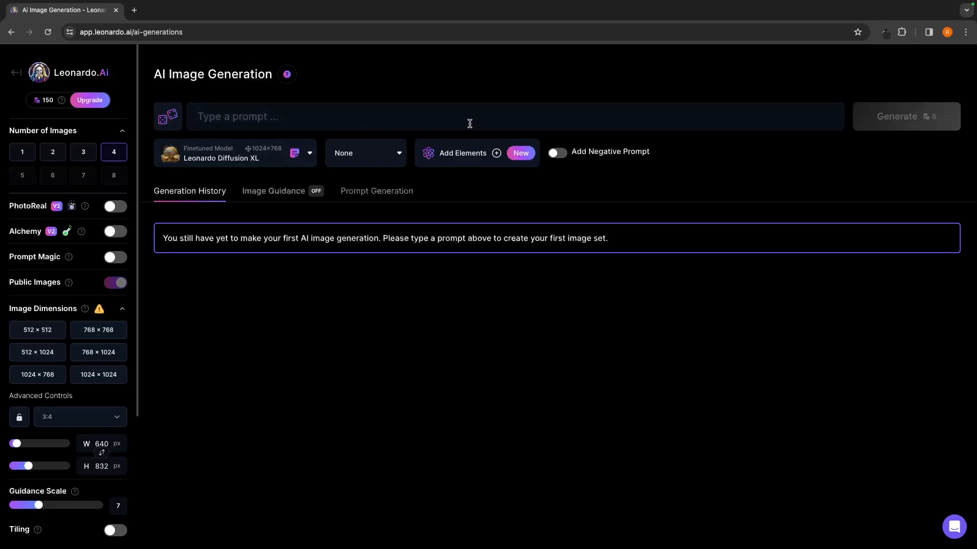
left_click(171, 118)
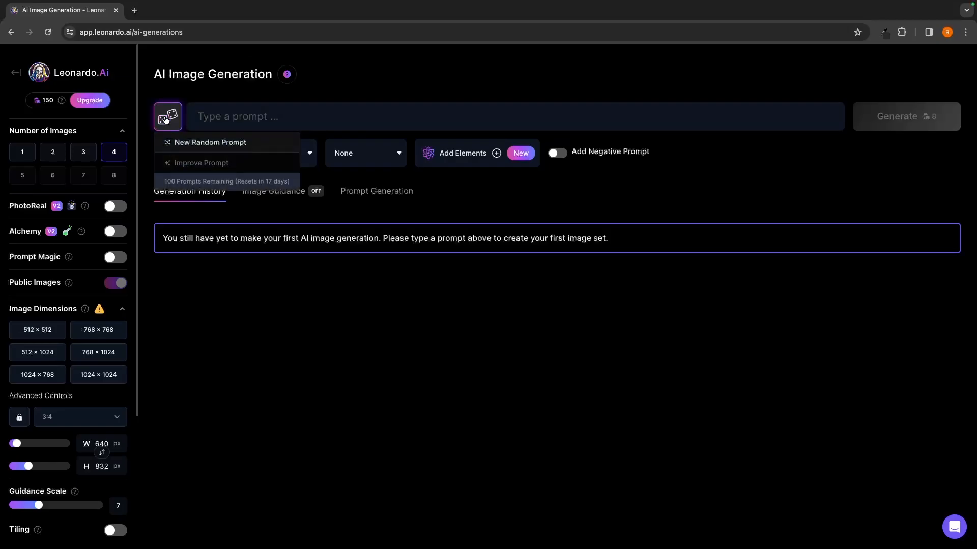
left_click(197, 144)
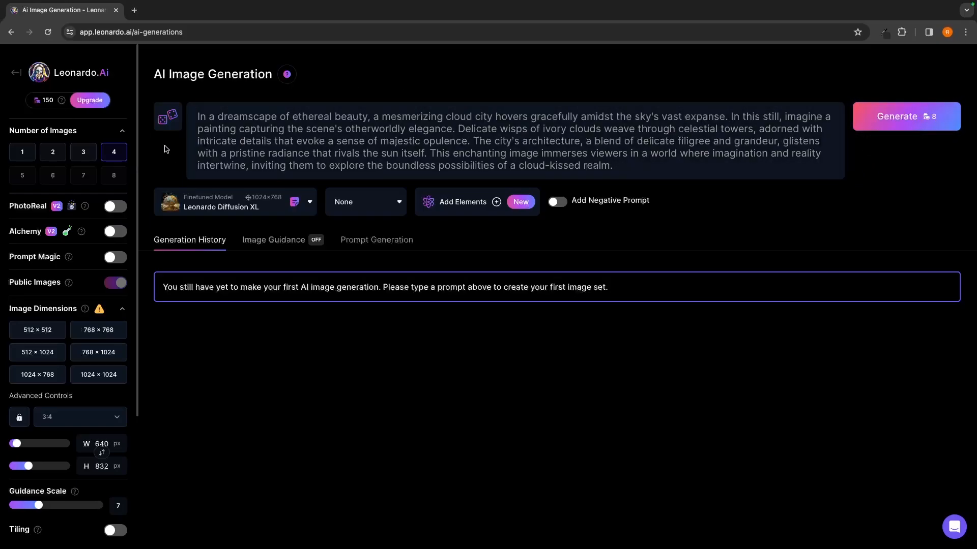
left_click_drag(618, 170, 231, 103)
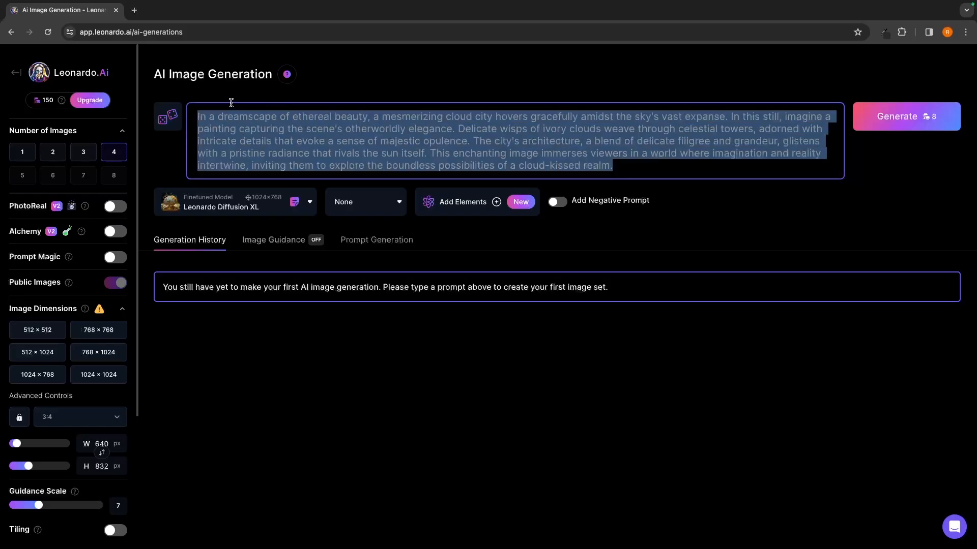
key("BackSpace")
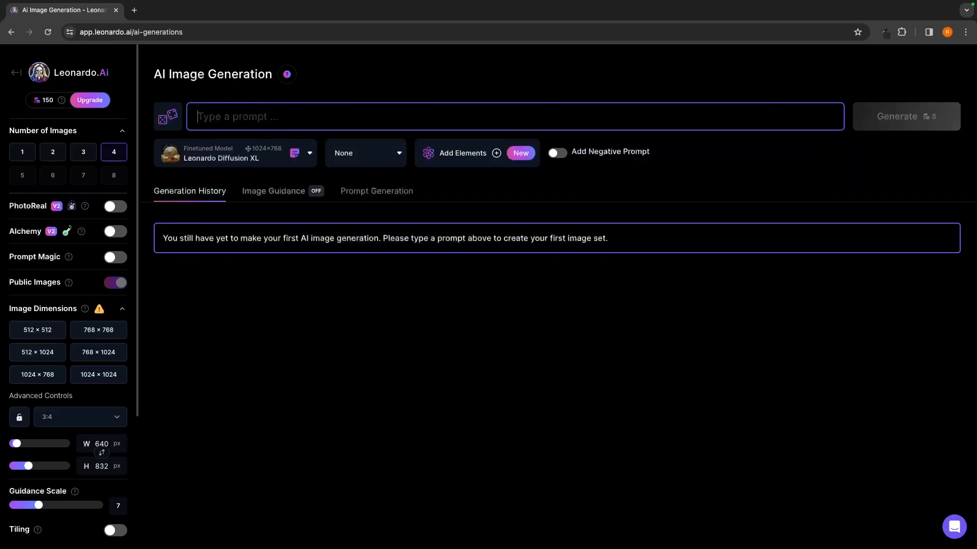
- Browse the other platform models and choose Vintage Style Photography as the finetuned model for generating
left_click(224, 154)
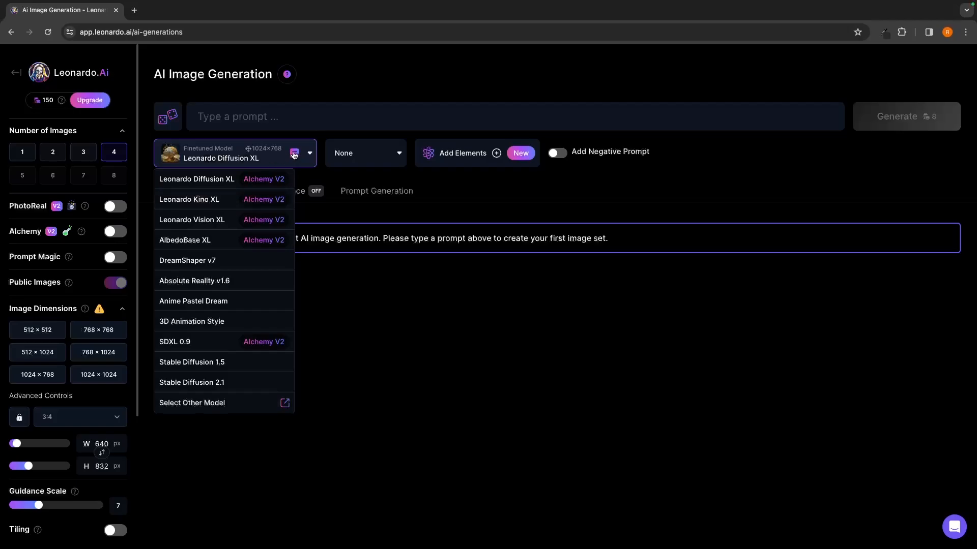
left_click(202, 405)
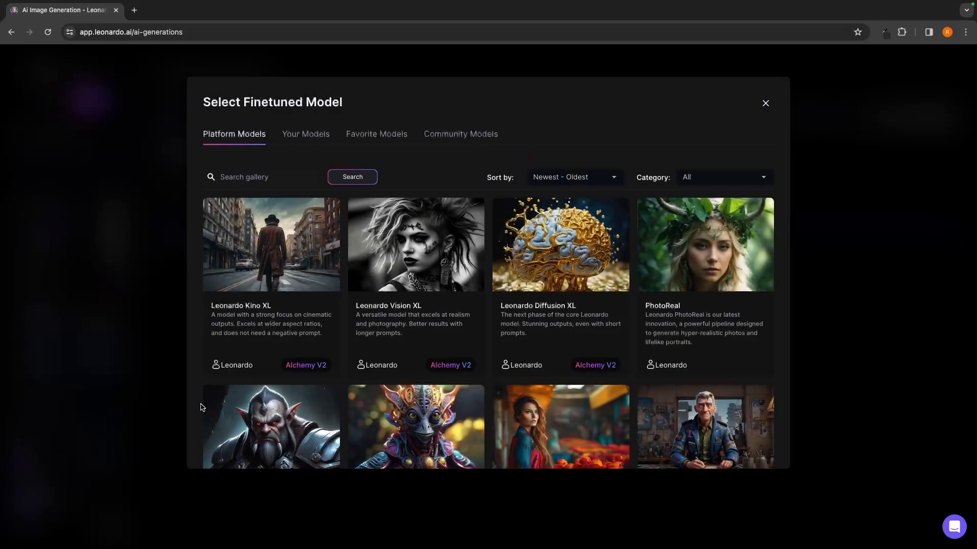
scroll(541, 296, "down", 1)
scroll(541, 296, "up", 1)
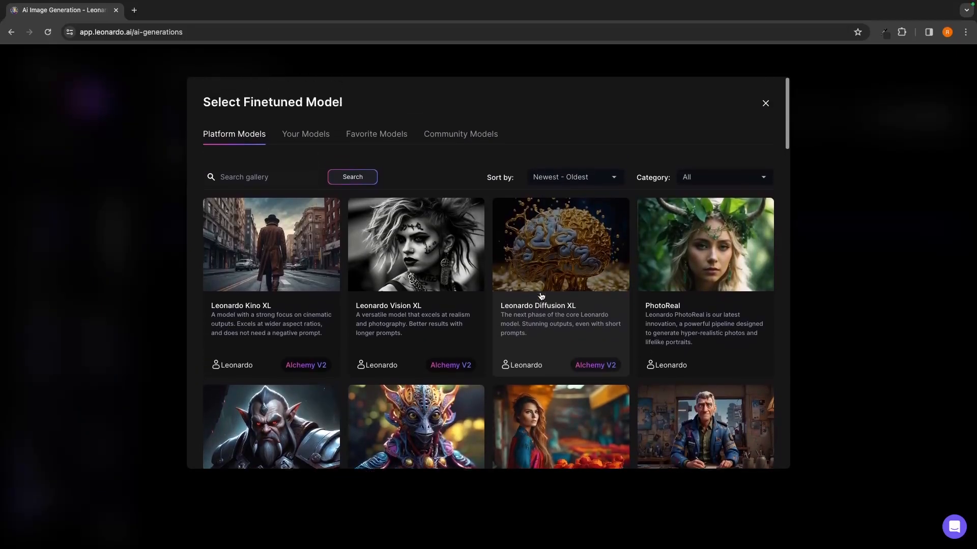
scroll(542, 297, "down", 6)
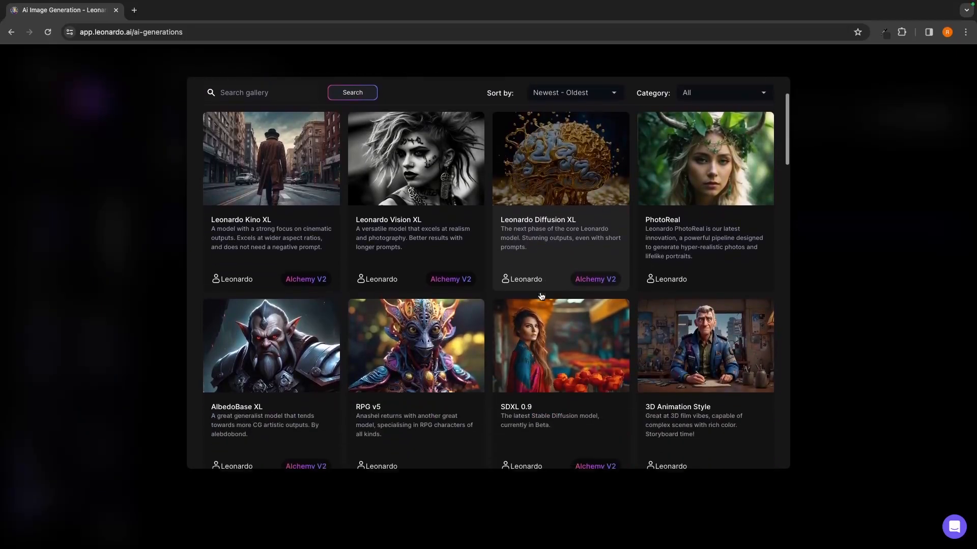
scroll(542, 296, "down", 6)
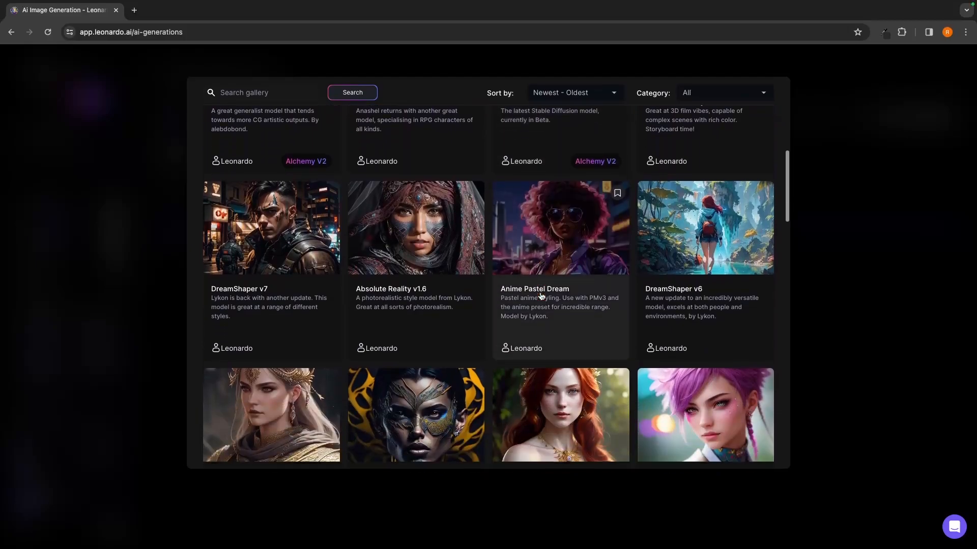
scroll(541, 296, "down", 1)
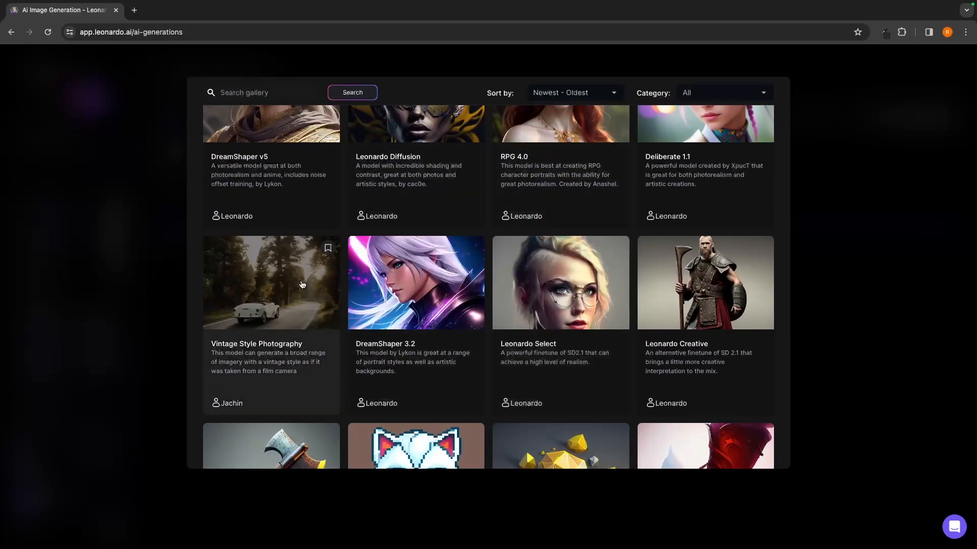
left_click(278, 307)
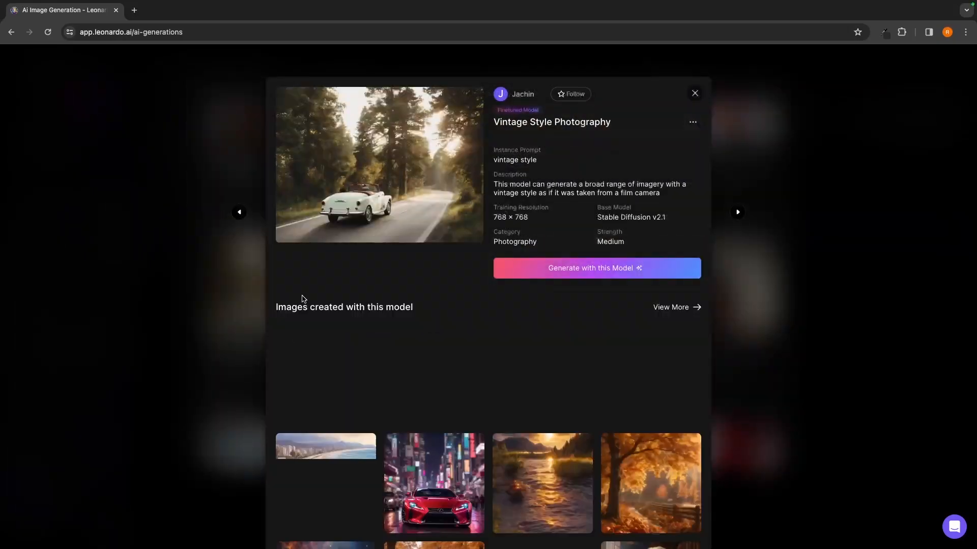
left_click(555, 270)
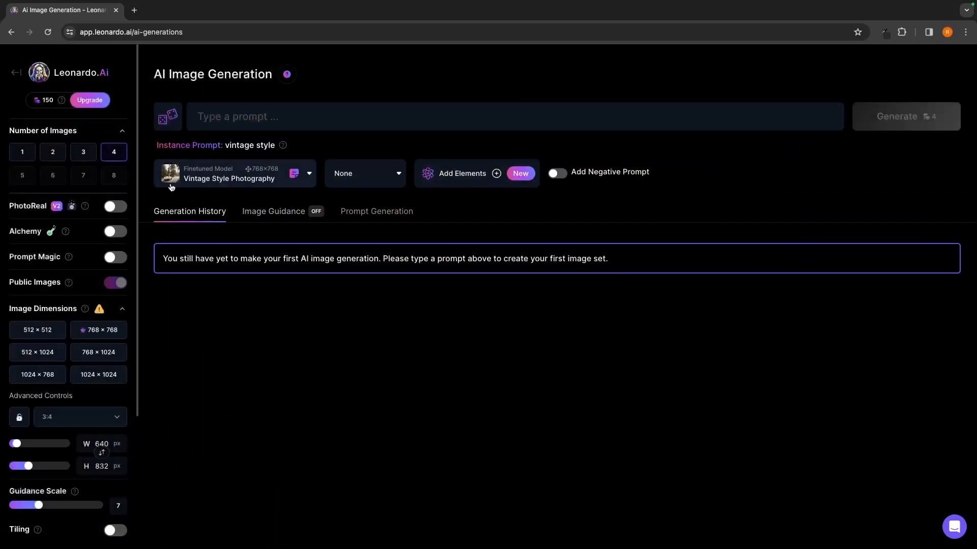
- Switch the finetuned model to Leonardo Diffusion XL
left_click(220, 173)
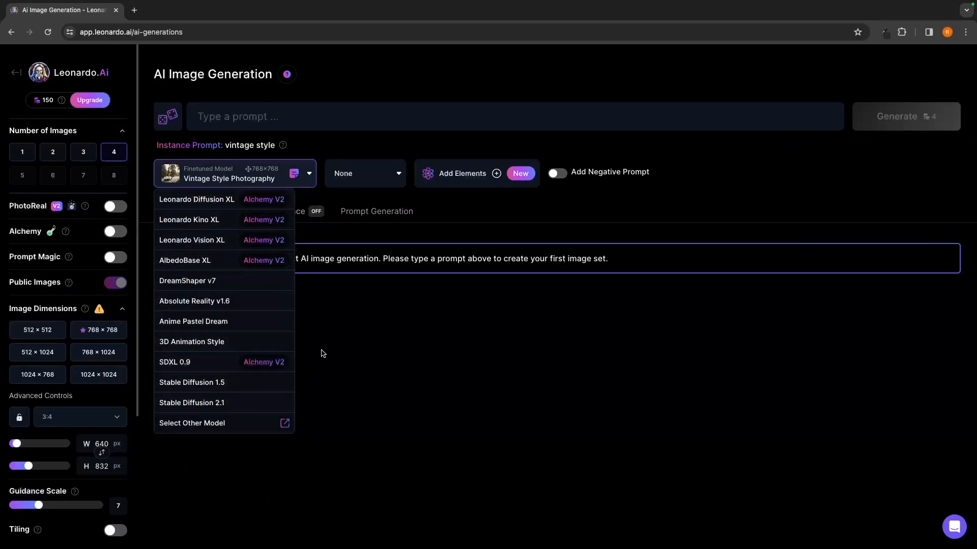
left_click(200, 203)
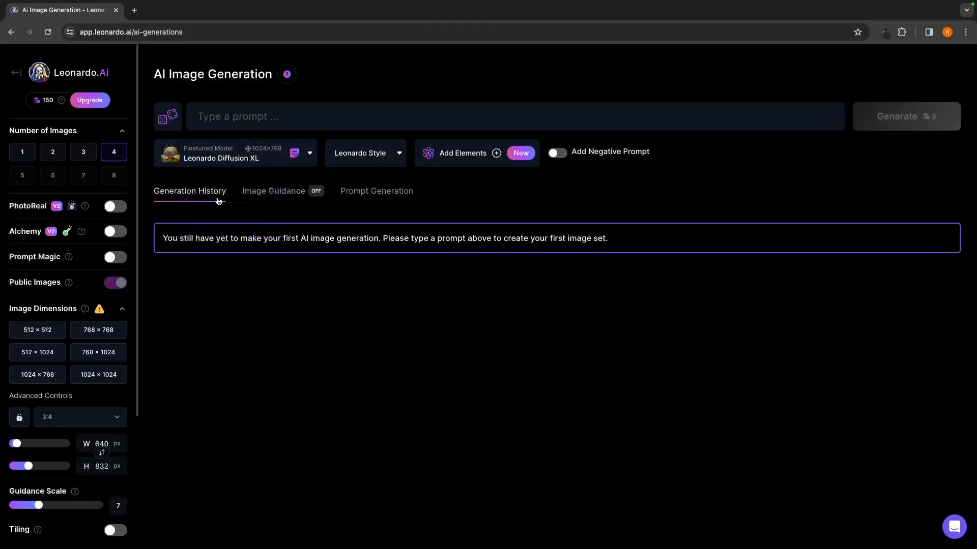
- Examine the Elements compatible with the chosen model and close the selection without adding any
left_click(449, 156)
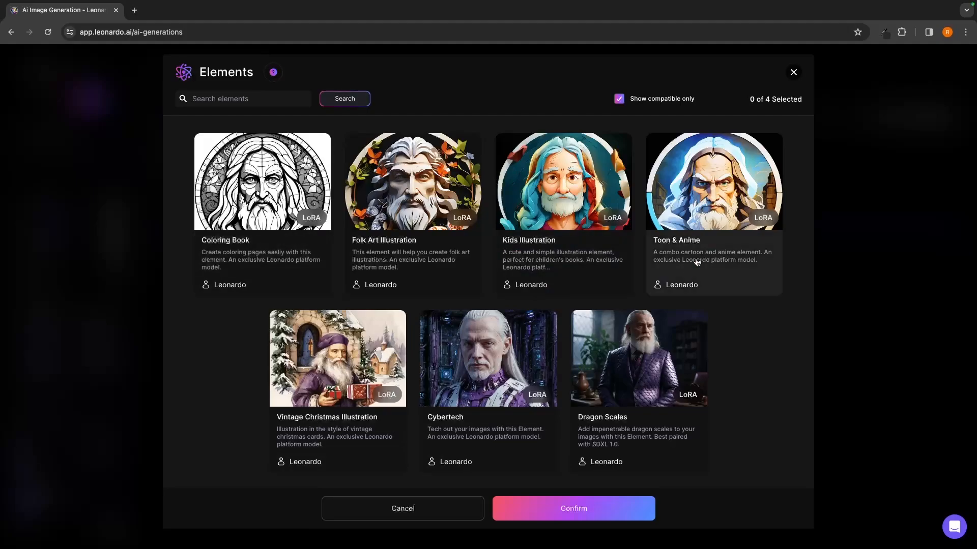
left_click(793, 72)
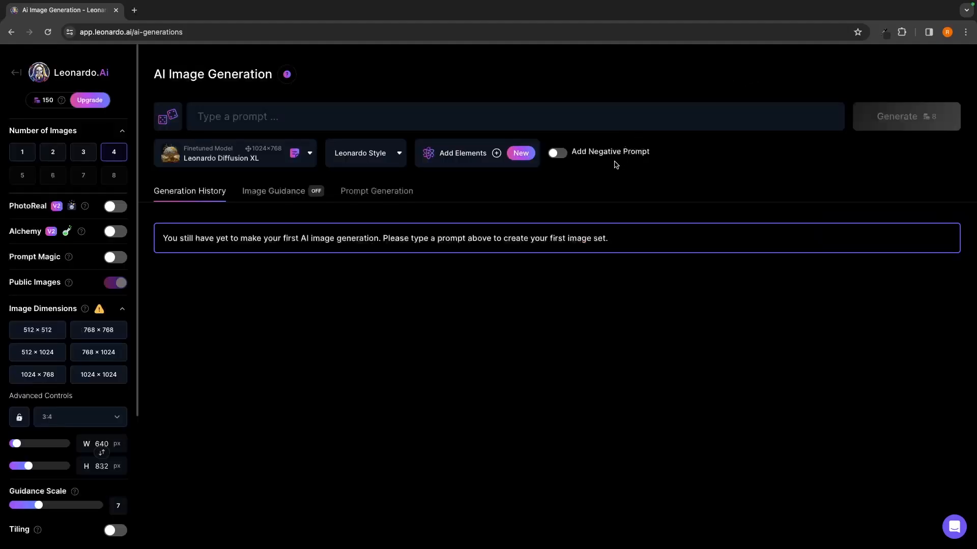
left_click_drag(571, 151, 652, 154)
left_click(669, 147)
left_click(245, 128)
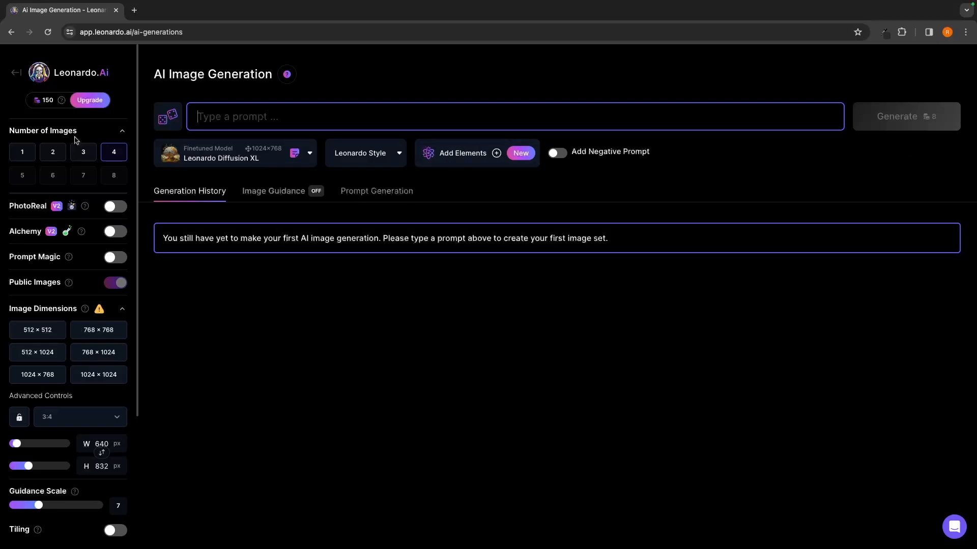
- Try 2 images per generation, review the Public Images, dimension and Guidance Scale settings, and set the number of images back to 4
left_click(53, 148)
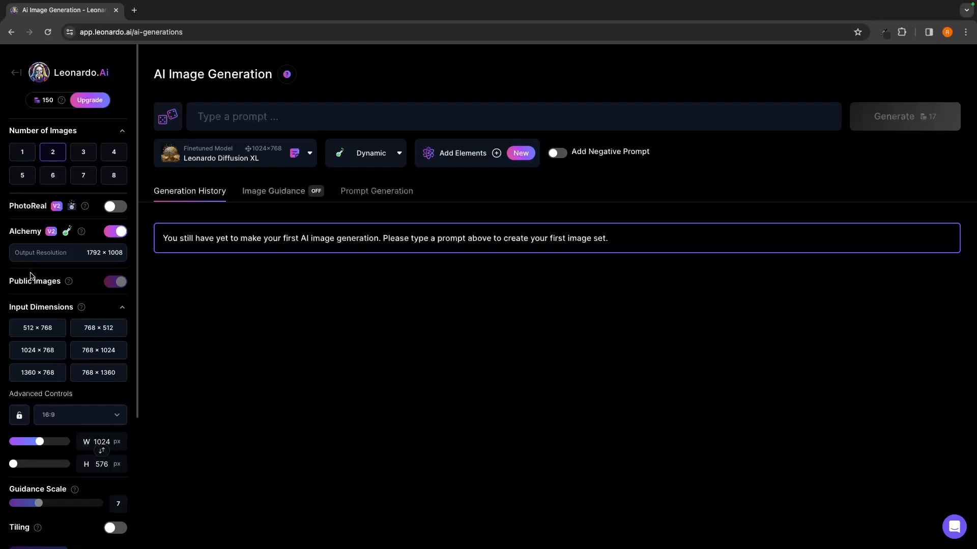
mouse_move(120, 282)
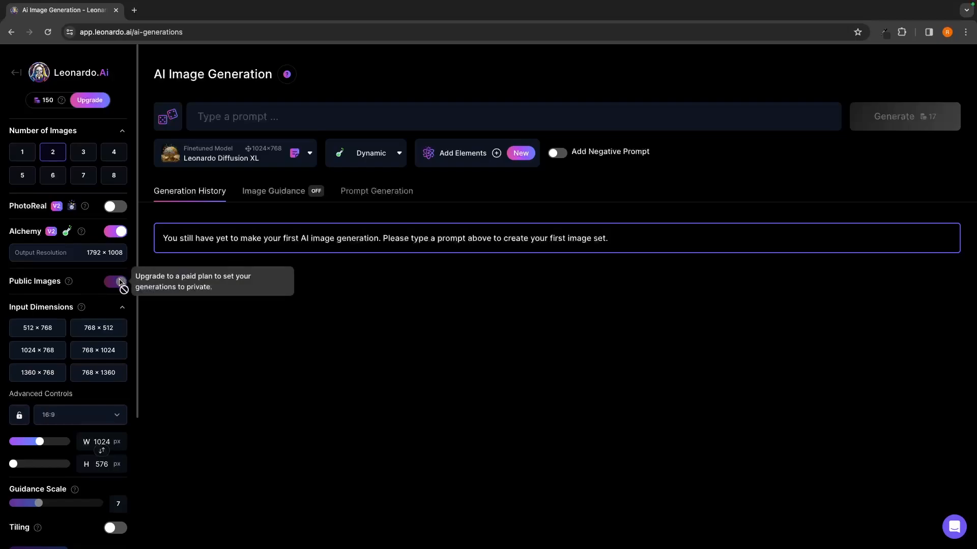
scroll(121, 282, "down", 1)
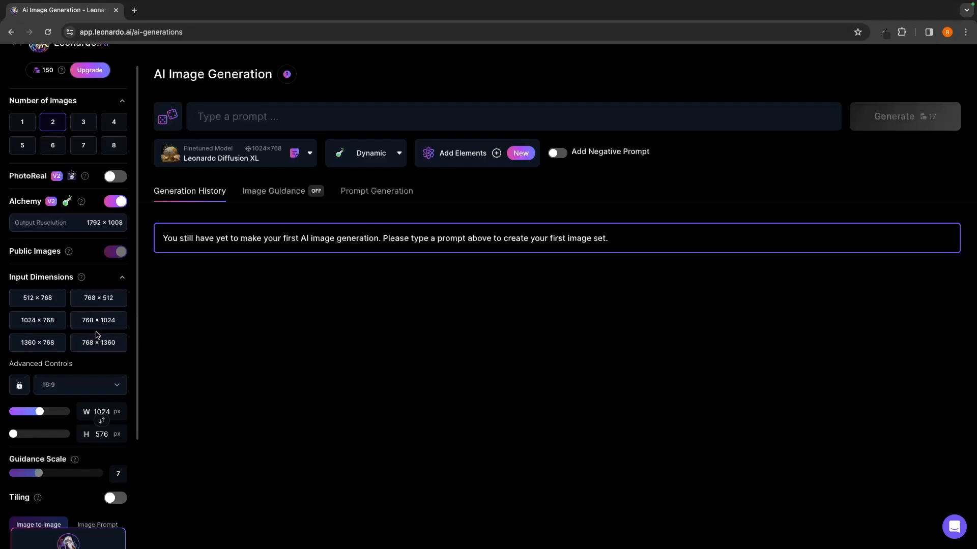
scroll(96, 334, "down", 3)
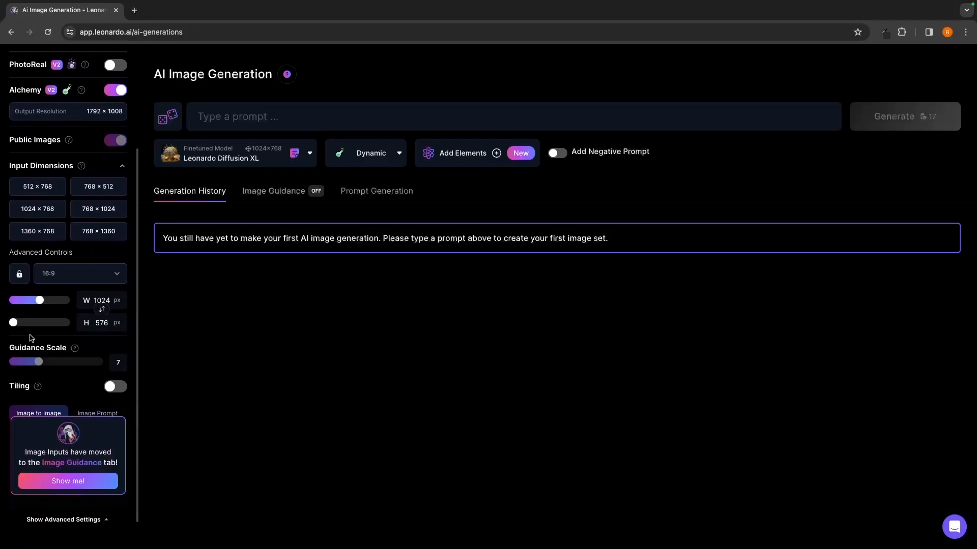
scroll(61, 310, "down", 1)
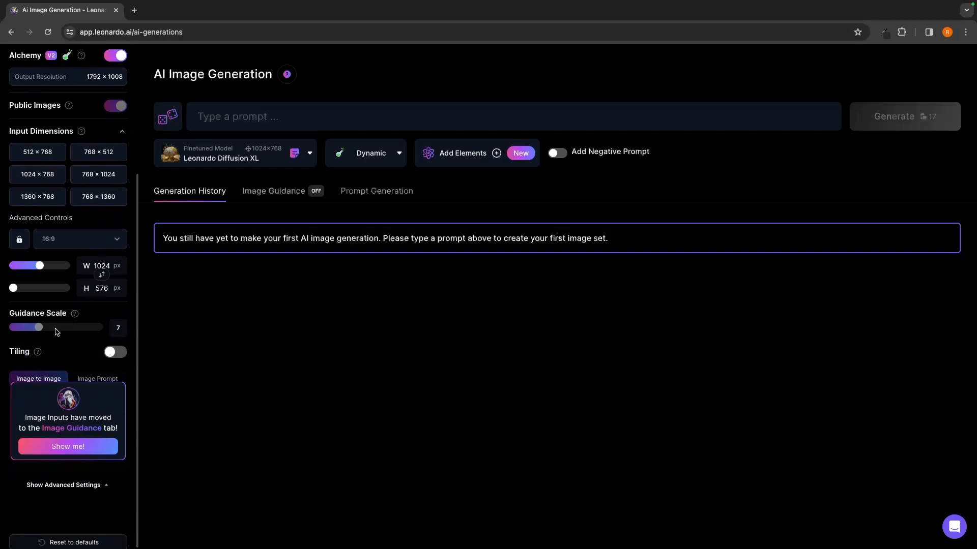
scroll(36, 331, "up", 5)
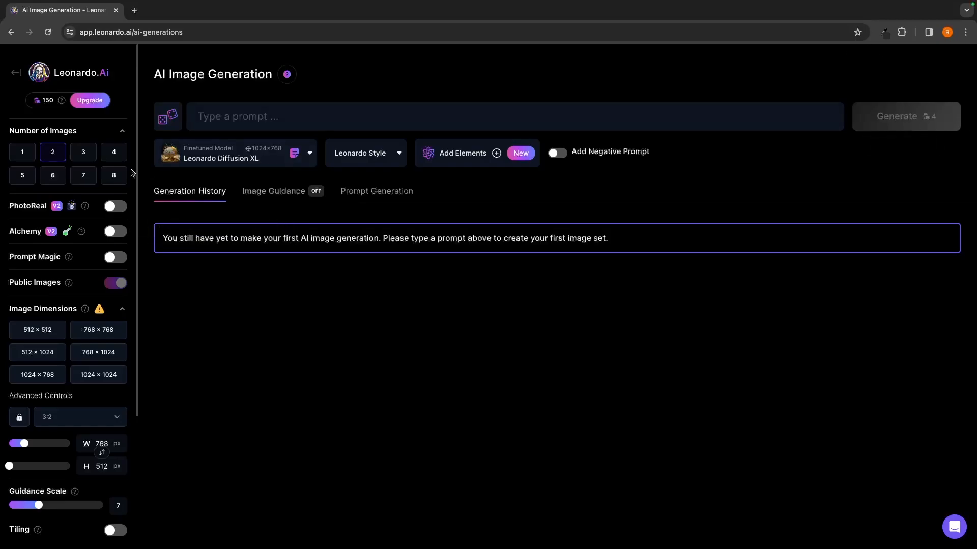
left_click(115, 156)
- Enter the prompt "Classy man with a trench coat, victorian England, man is stood with a doberman on a leash and the man is wearing a flat cap"
left_click(243, 121)
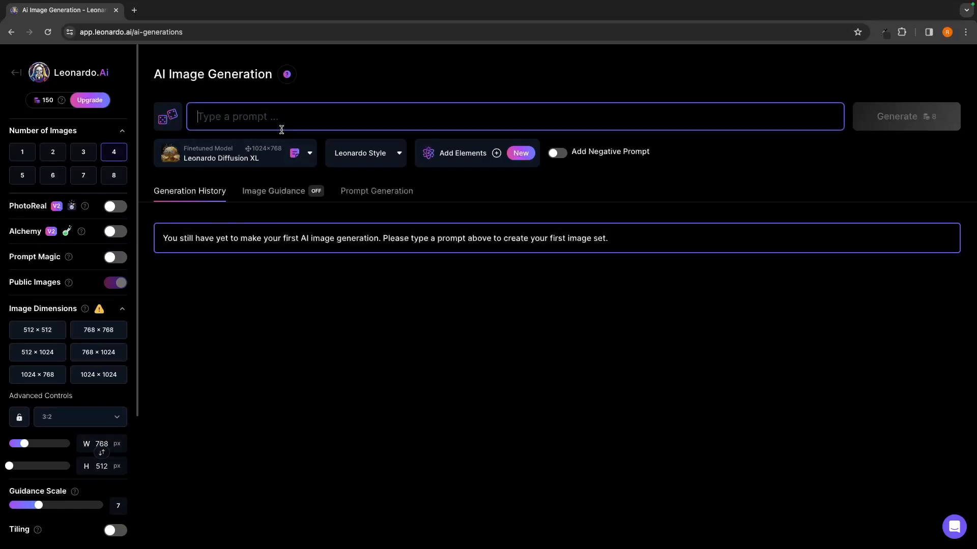
type("Classy man with a trench coat, victorian England, man is stood with a doberman on a leash and the man is wearing a flat cap")
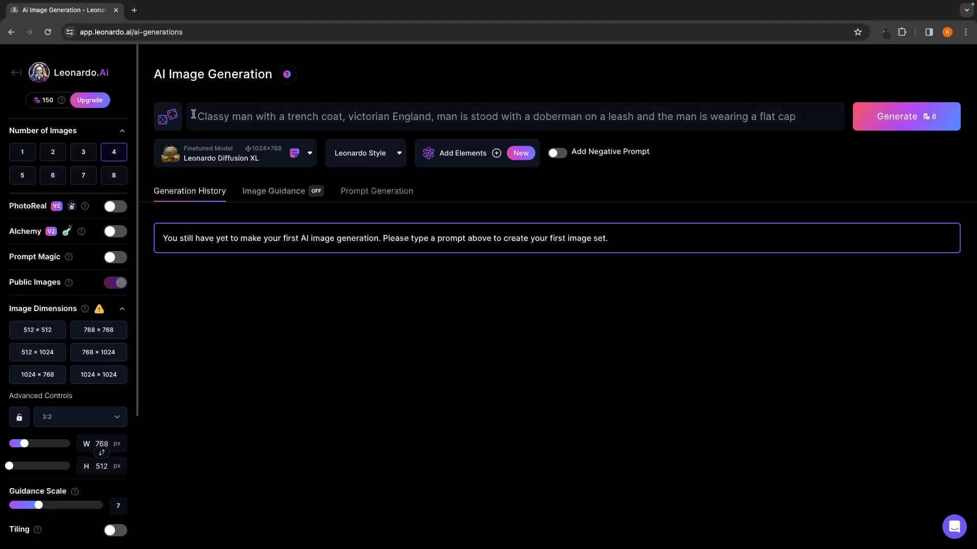
left_click_drag(193, 114, 569, 111)
left_click(611, 100)
- Enter a username for the account when asked and generate four images from the trench coat and doberman prompt
left_click(943, 118)
type("gforcenorth")
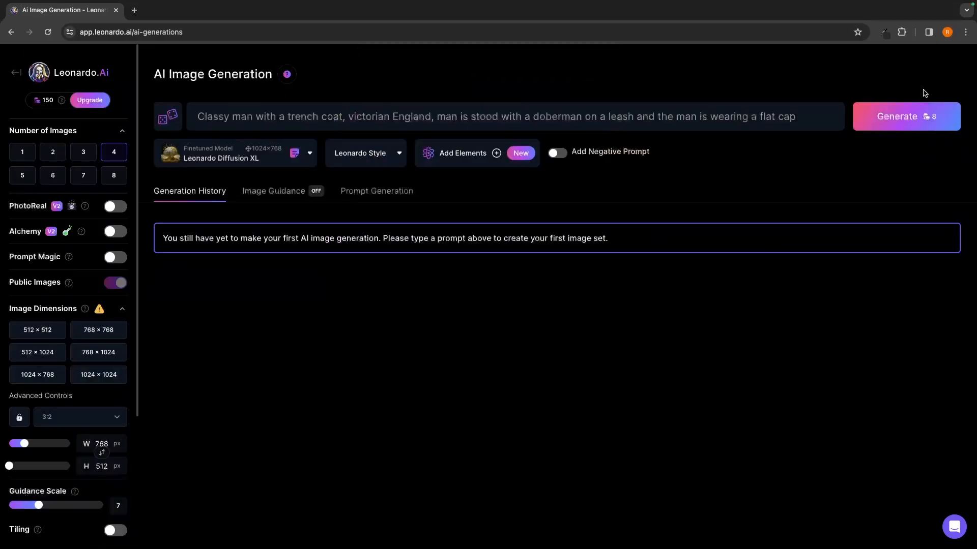
left_click(919, 120)
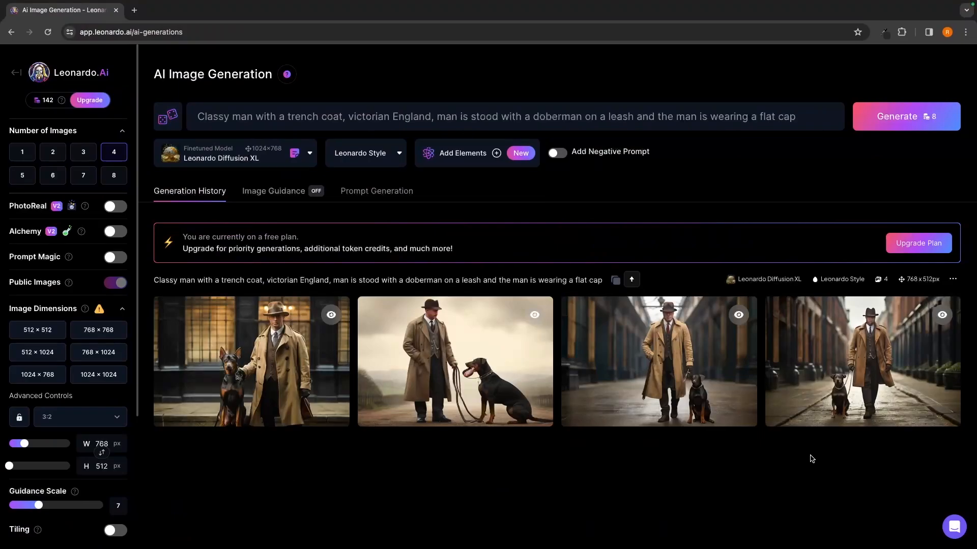
- Enlarge the first generated image, examine the man and the doberman and the available image actions, and close the enlarged view
mouse_move(374, 348)
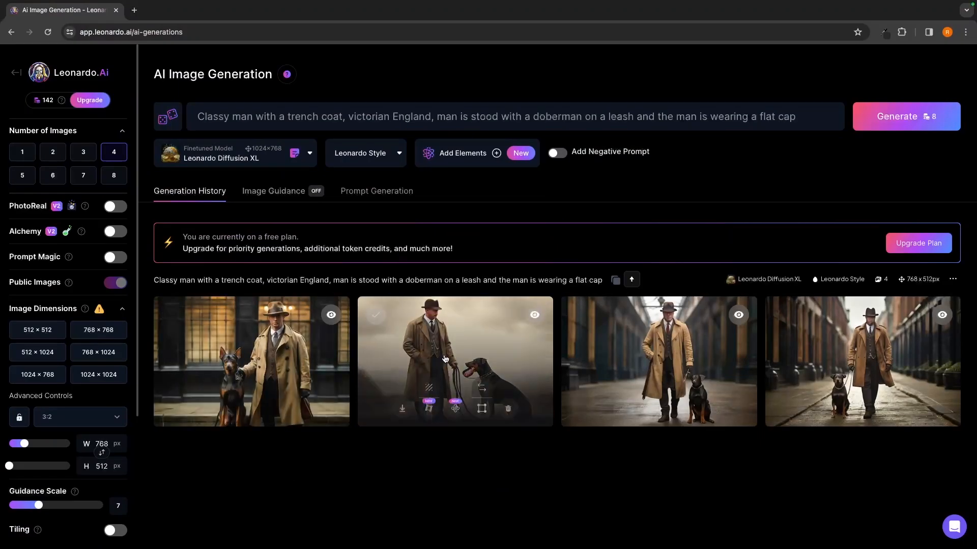
left_click(245, 347)
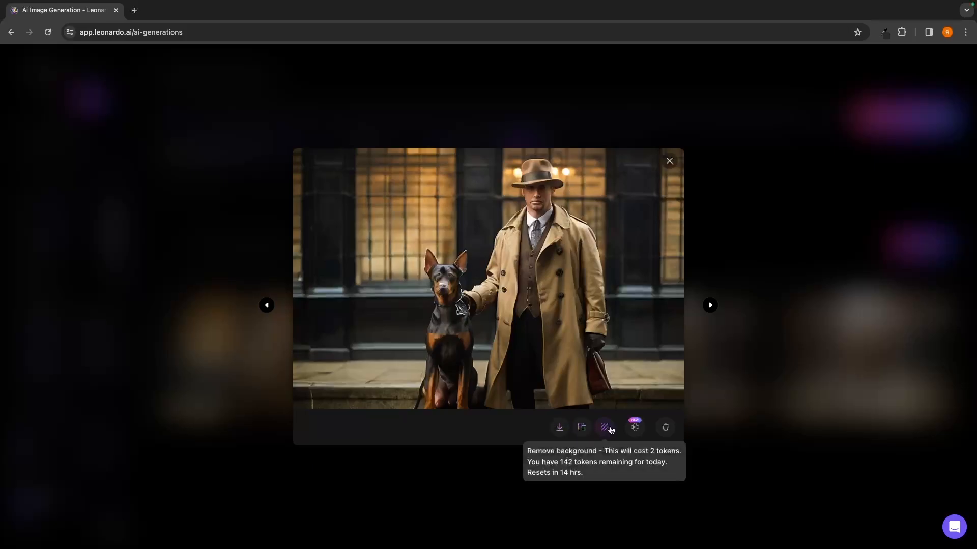
left_click(450, 282)
left_click(446, 293)
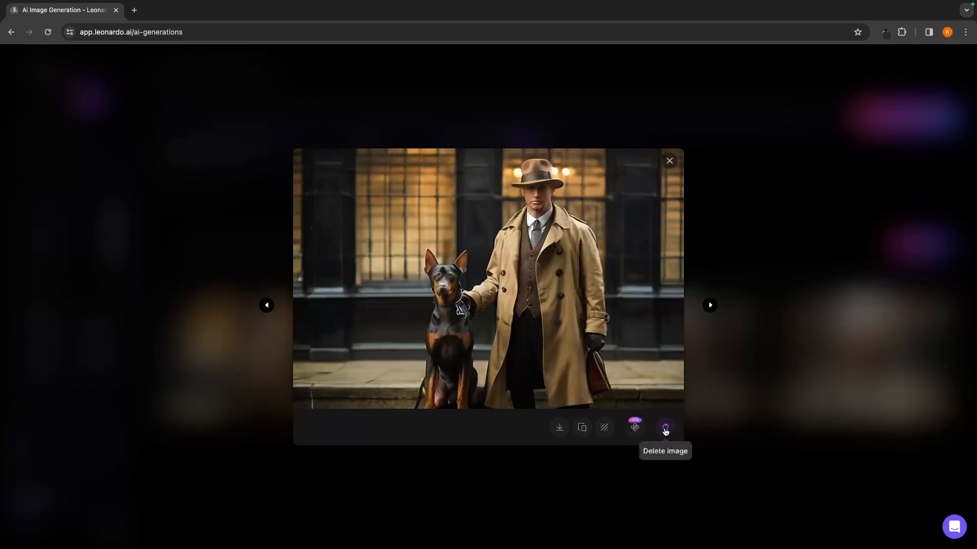
left_click(722, 411)
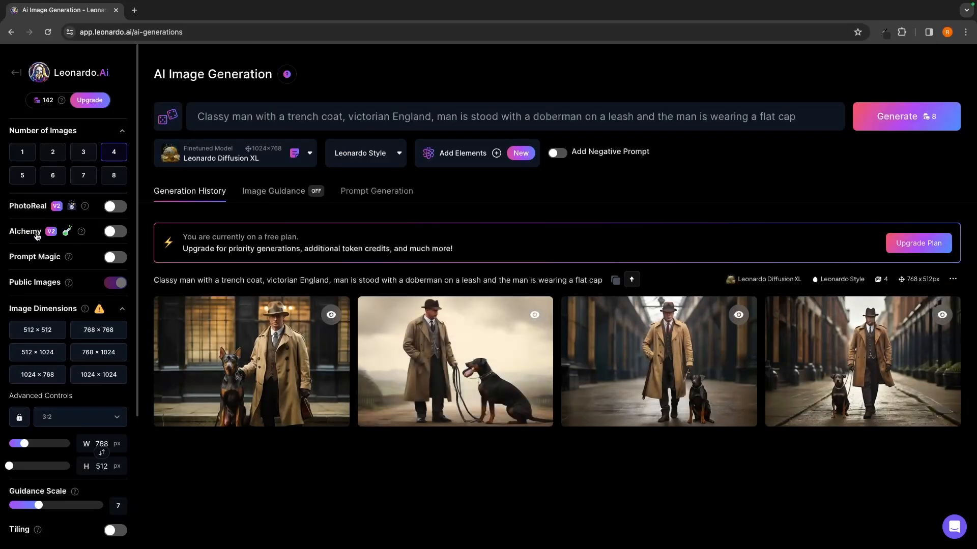
- Turn on Alchemy and PhotoReal, generate a new set from the same prompt, and compare it with the earlier set
left_click(110, 232)
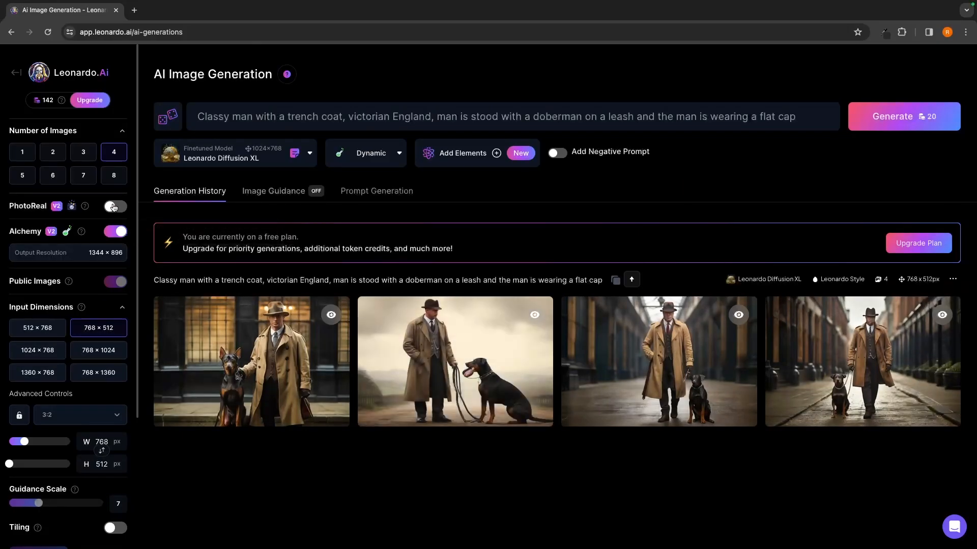
left_click(113, 207)
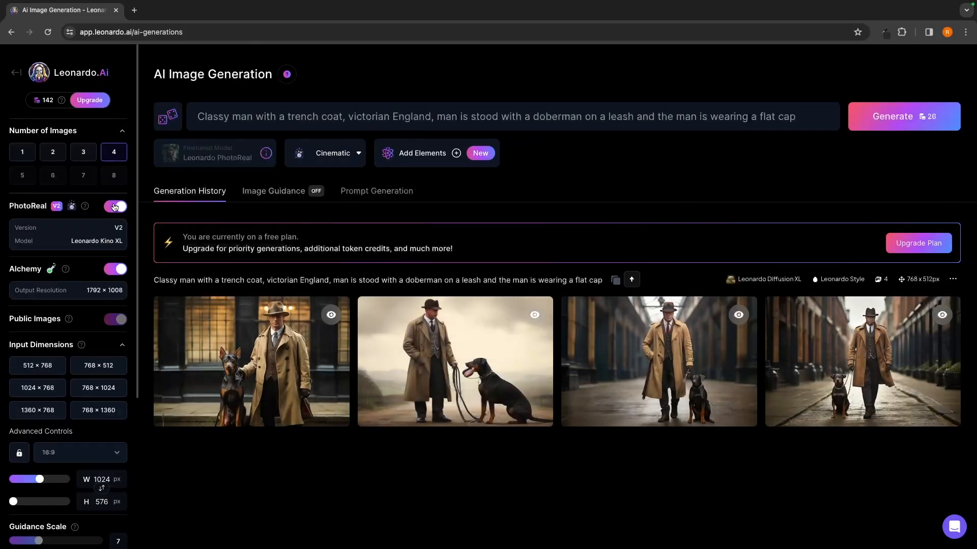
left_click(914, 121)
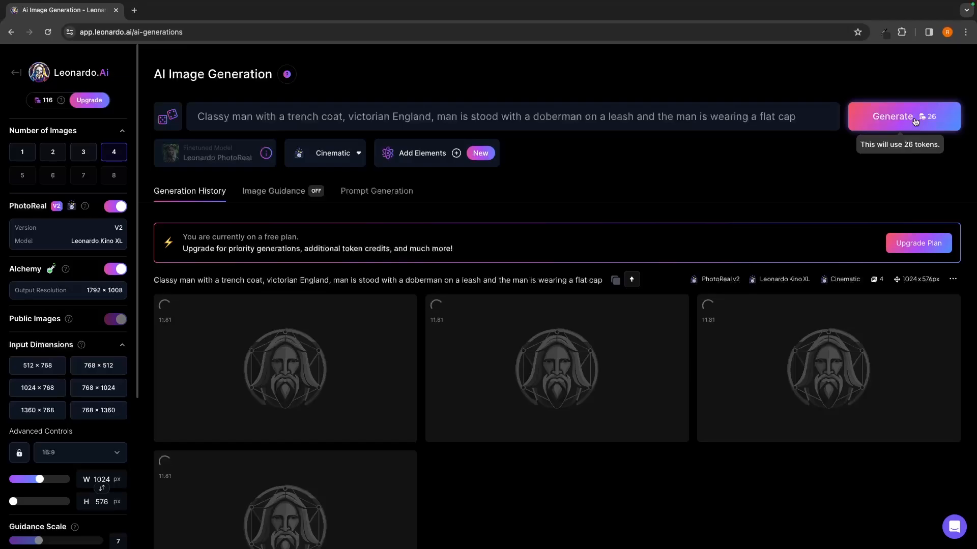
scroll(837, 236, "down", 4)
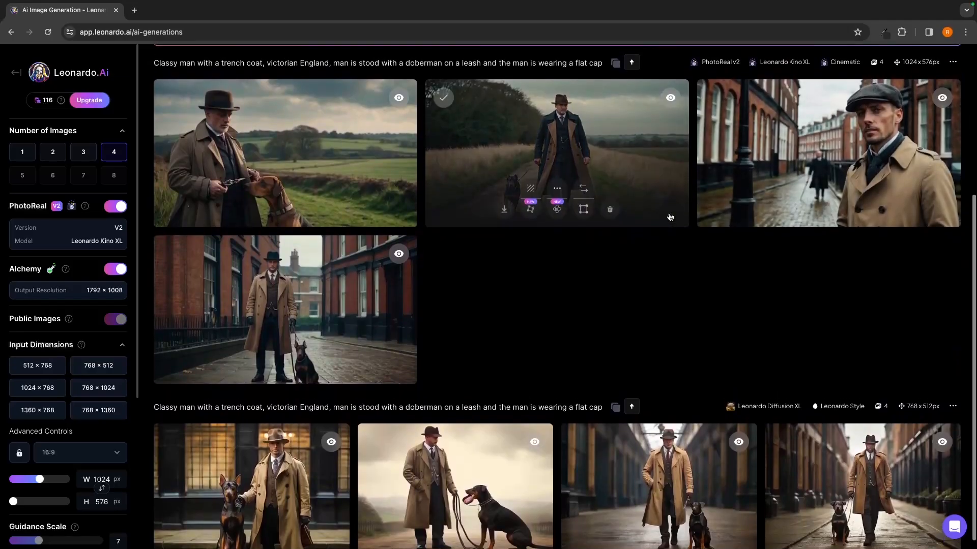
scroll(731, 273, "up", 1)
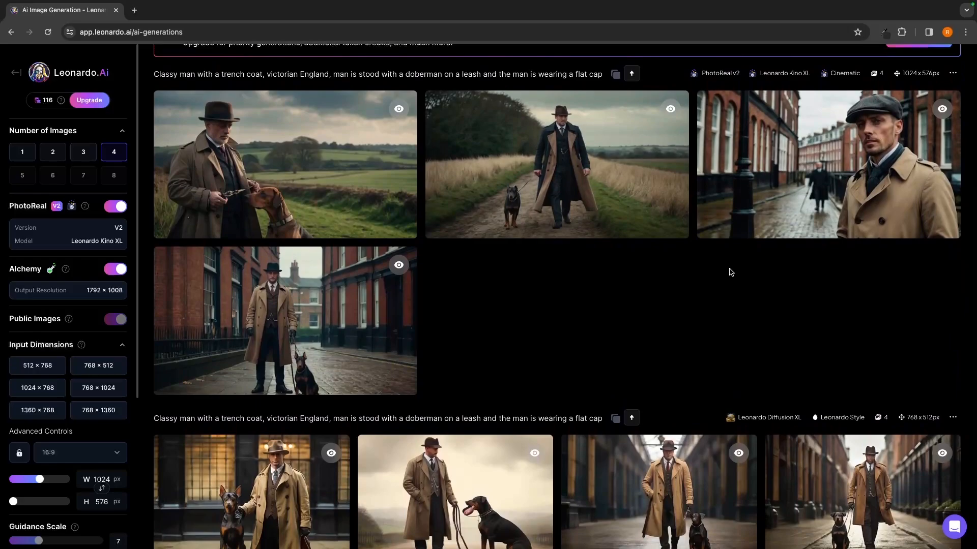
scroll(731, 272, "down", 1)
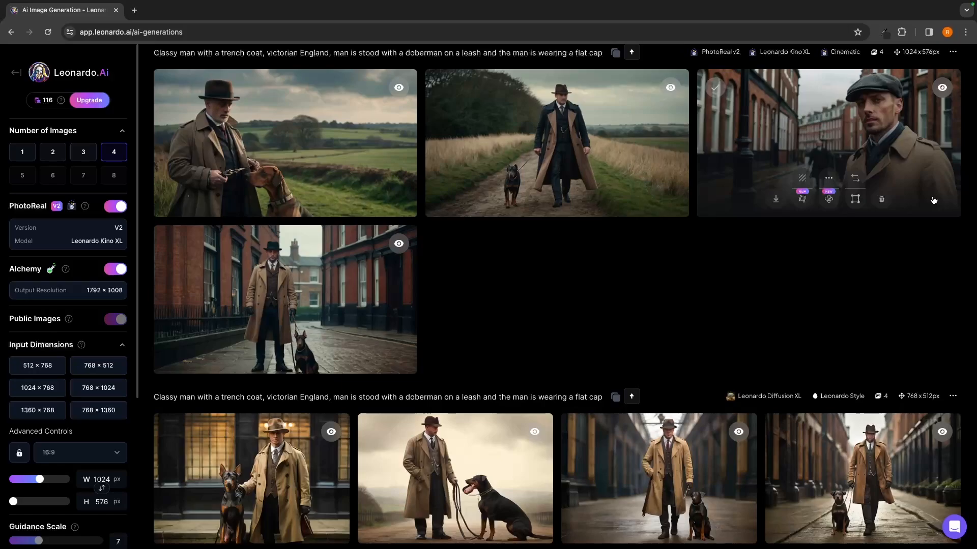
- Turn PhotoReal and Alchemy back off
scroll(934, 200, "up", 5)
left_click(115, 206)
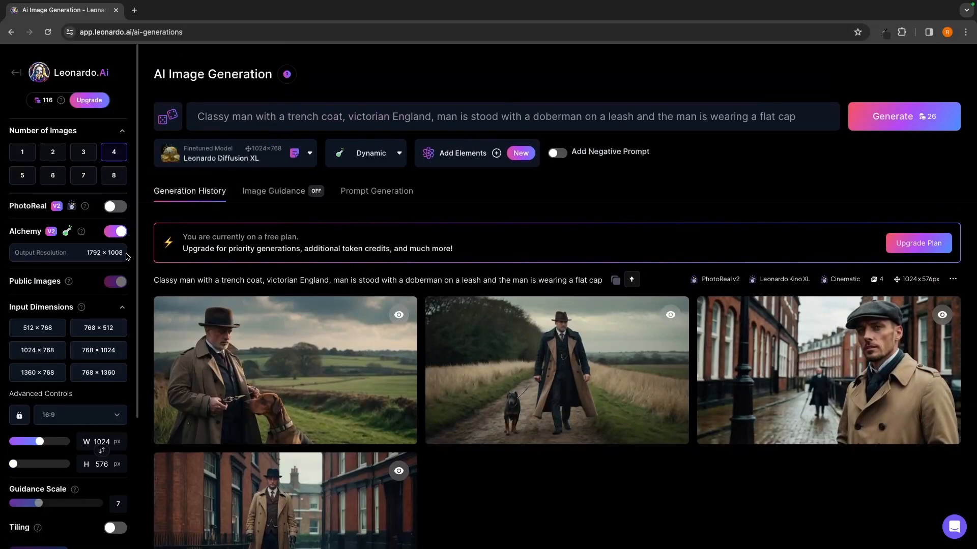
left_click(119, 235)
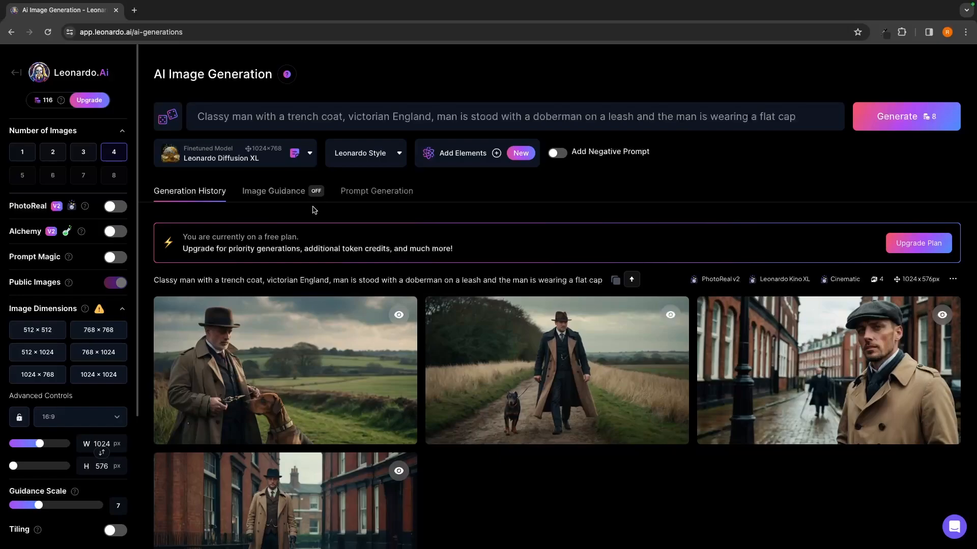
- Browse the other platform models and choose Leonardo Creative as the finetuned model for generation
left_click(235, 162)
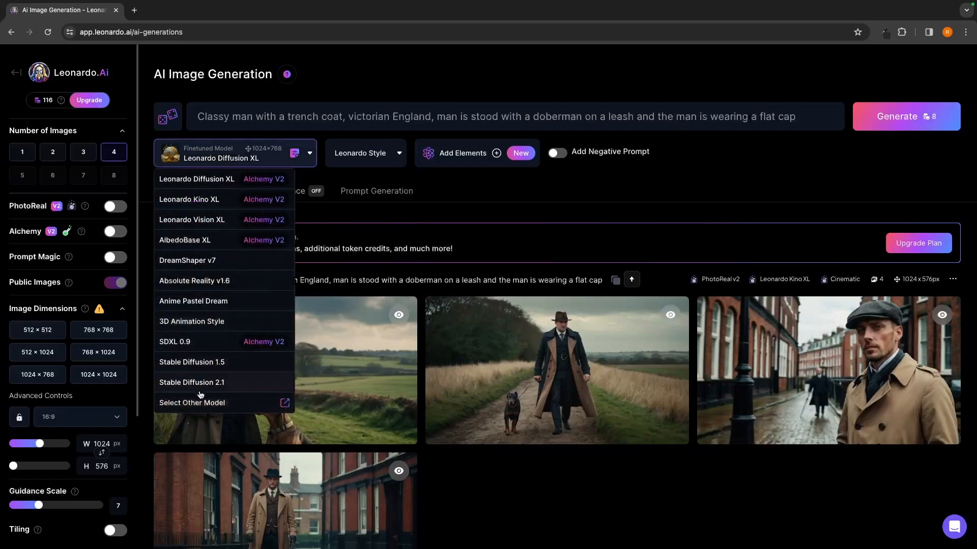
left_click(211, 403)
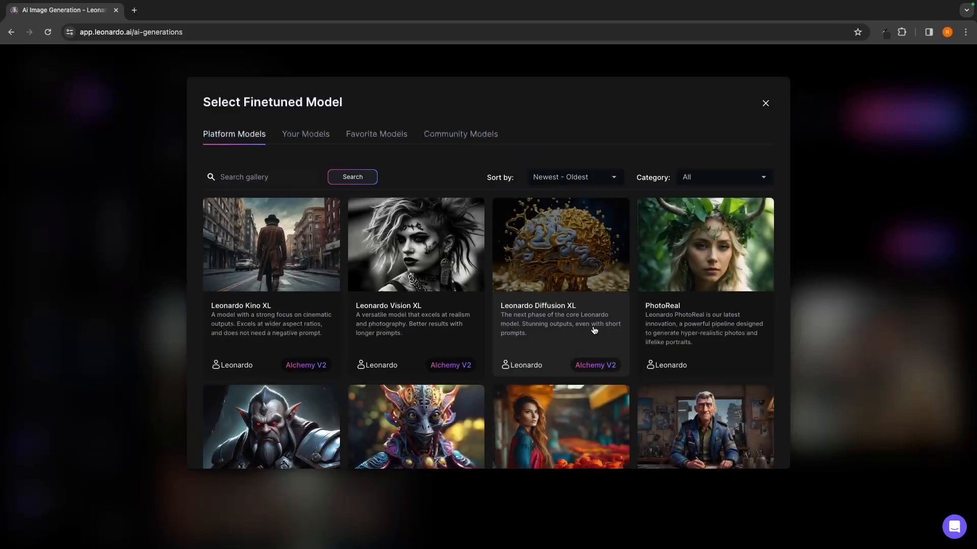
scroll(560, 326, "down", 6)
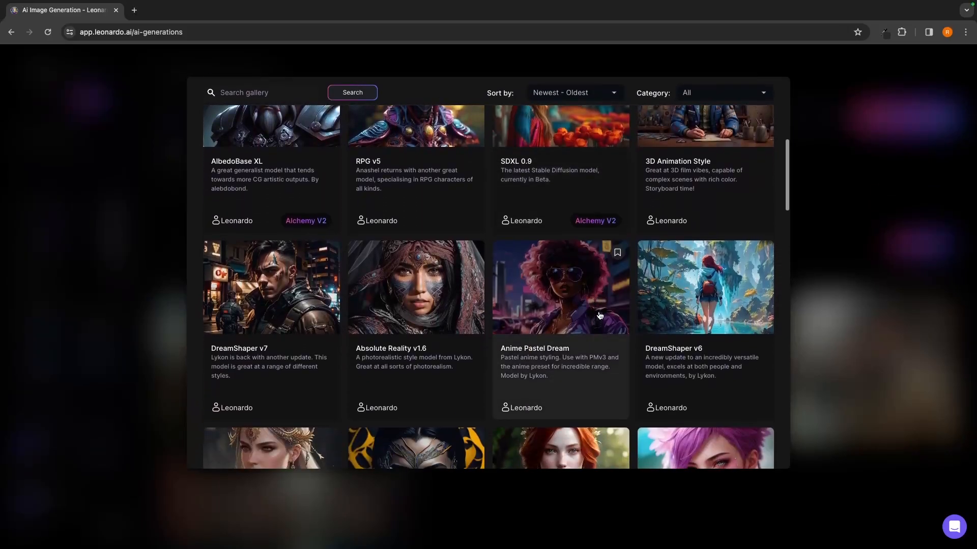
scroll(600, 321, "down", 8)
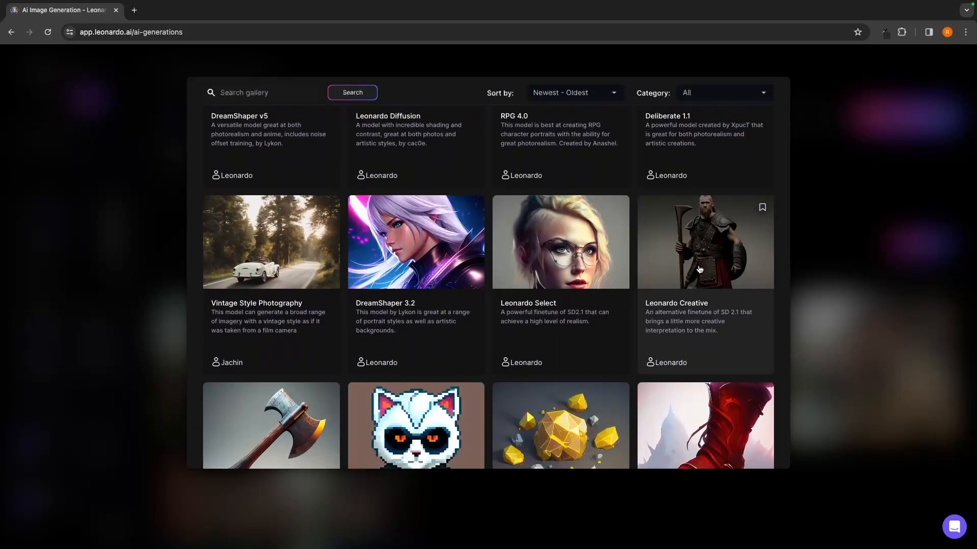
left_click(698, 290)
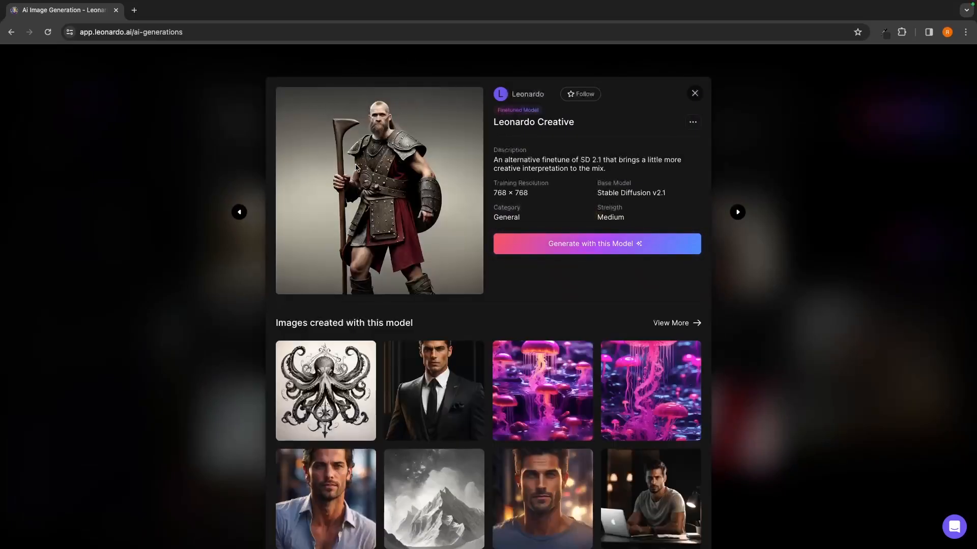
left_click(623, 245)
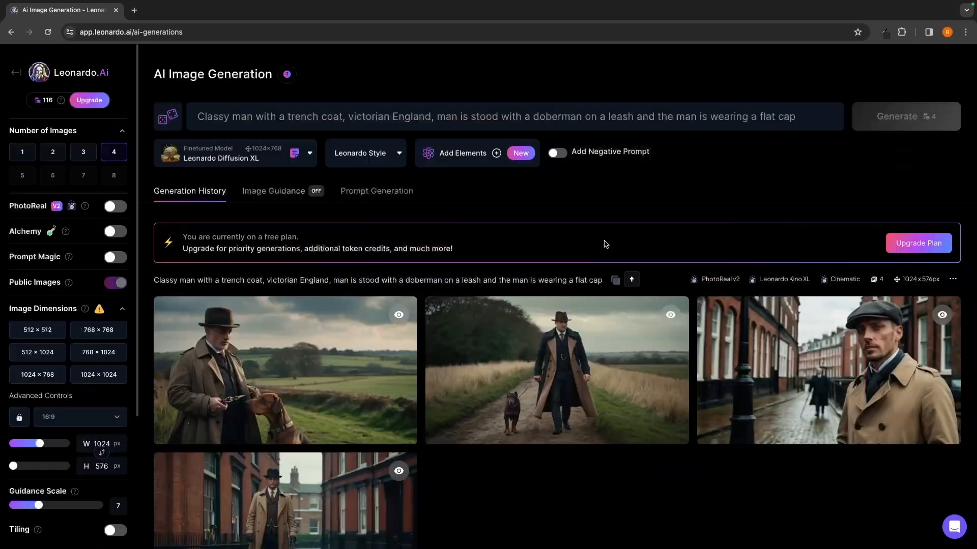
- Review the finetuned models and the style presets offered with Leonardo Creative, leaving the Dynamic style selected
left_click(237, 152)
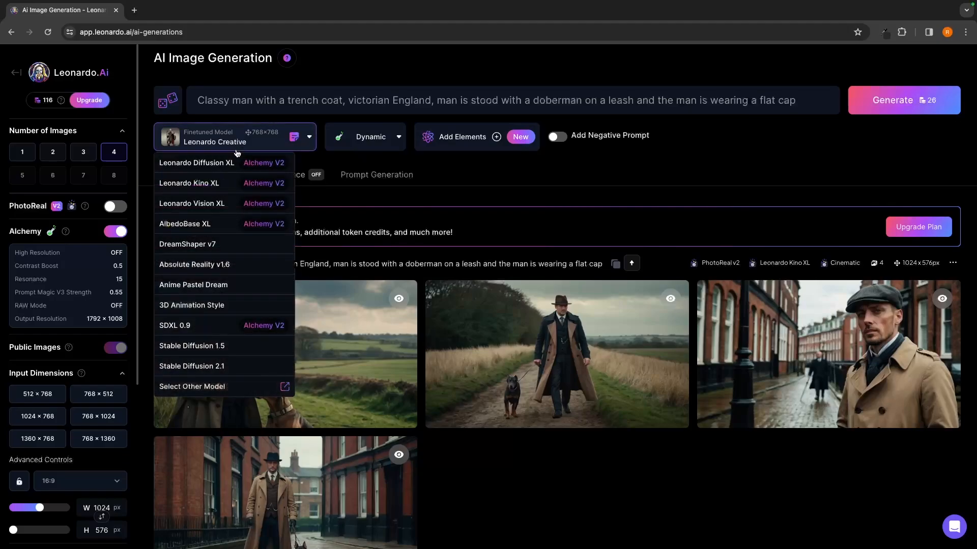
left_click(400, 158)
left_click(396, 143)
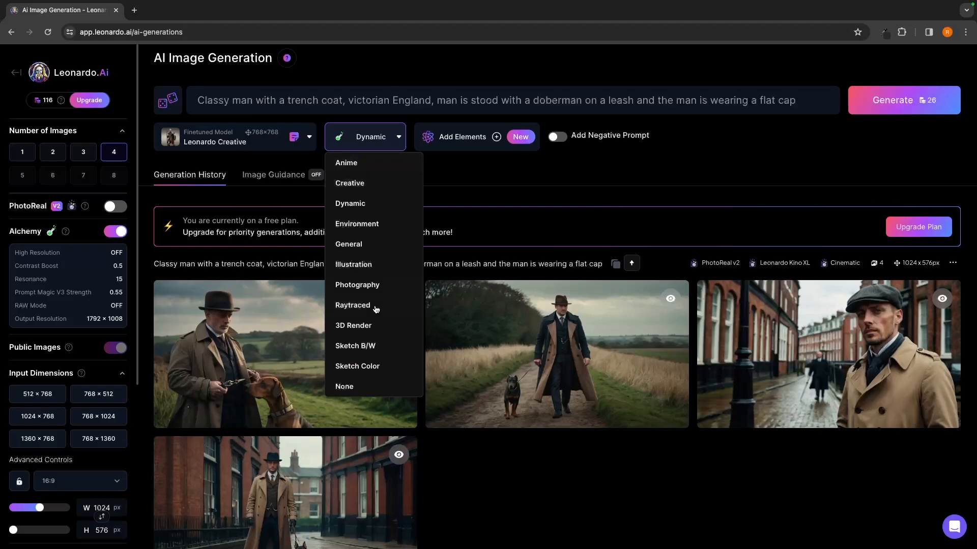
left_click(488, 186)
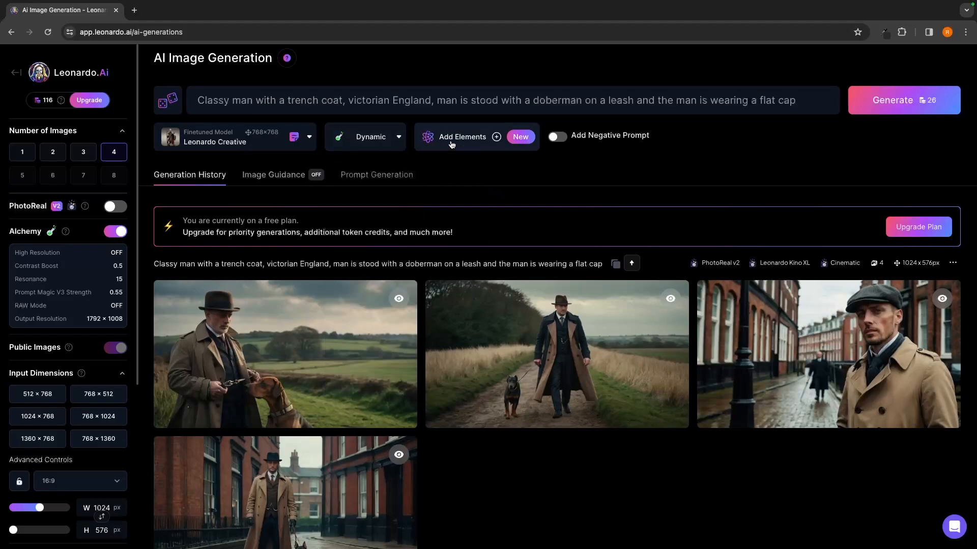
- Turn off Alchemy, replace the prompt with "Video game character of a viking", generate the images and look them over
left_click(125, 233)
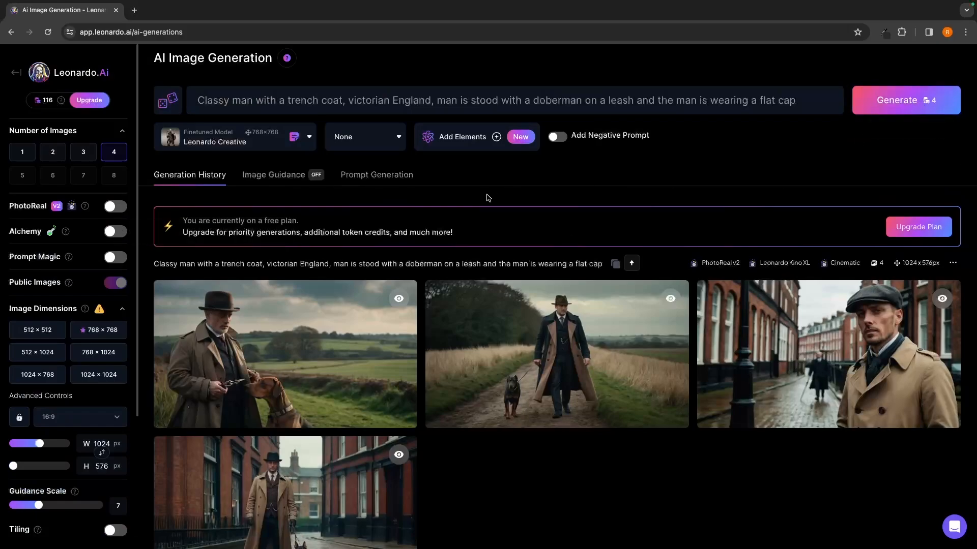
triple_click(281, 100)
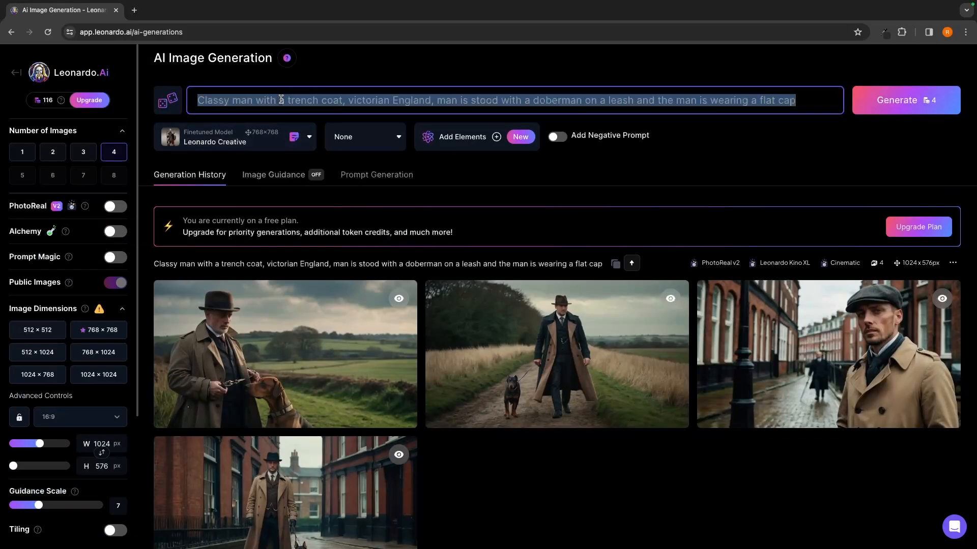
key("Return")
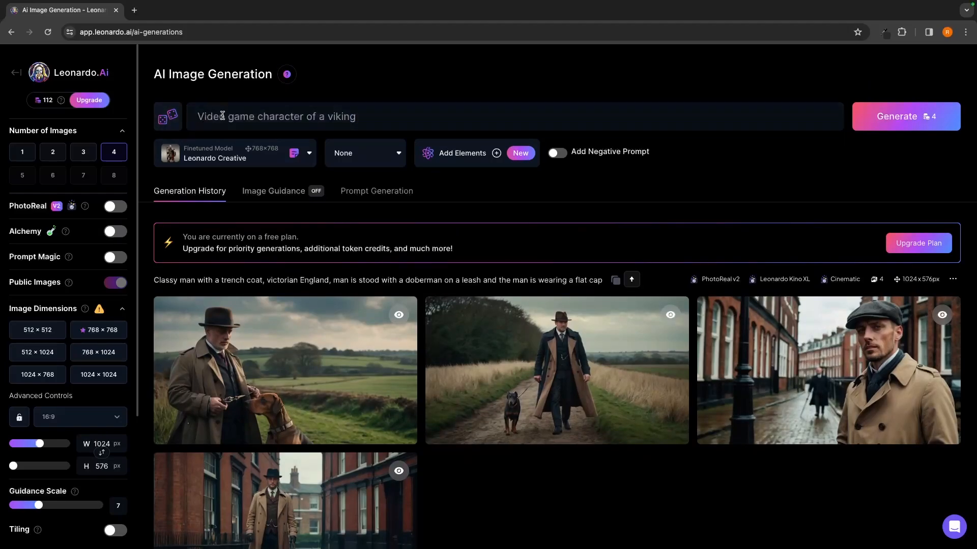
left_click(865, 121)
scroll(756, 133, "down", 1)
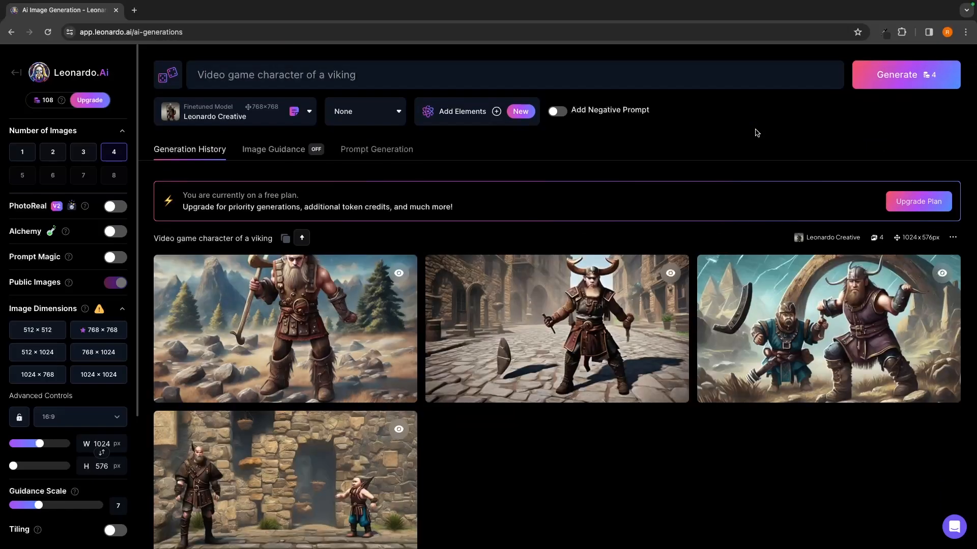
scroll(734, 225, "down", 2)
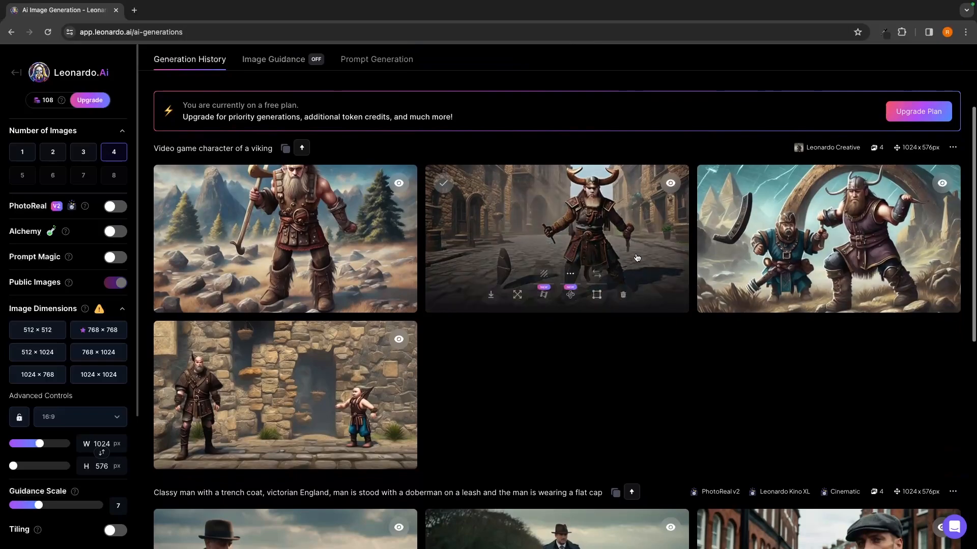
- Enable the negative prompt, enter "Beard" as the element to exclude, and check which viking images it concerns
scroll(611, 265, "up", 3)
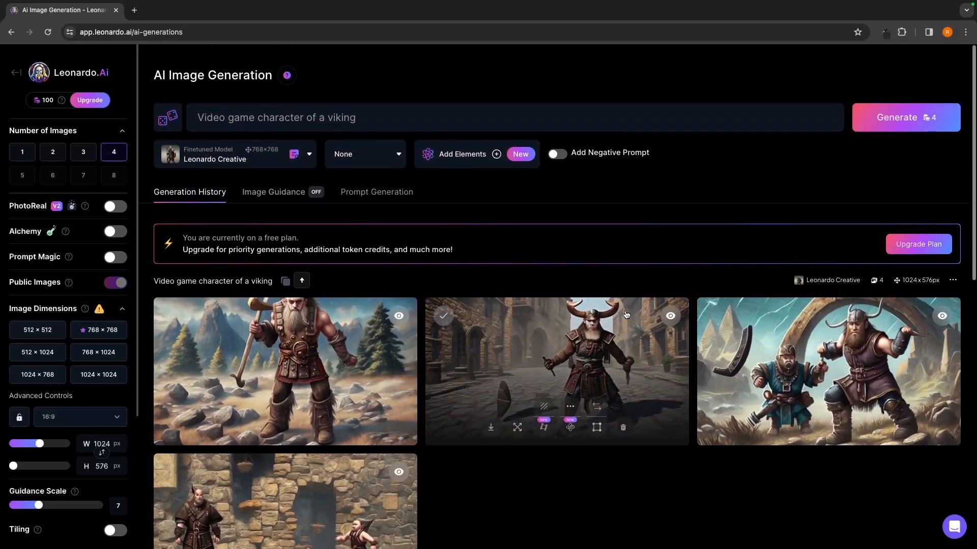
left_click(555, 154)
scroll(610, 218, "down", 2)
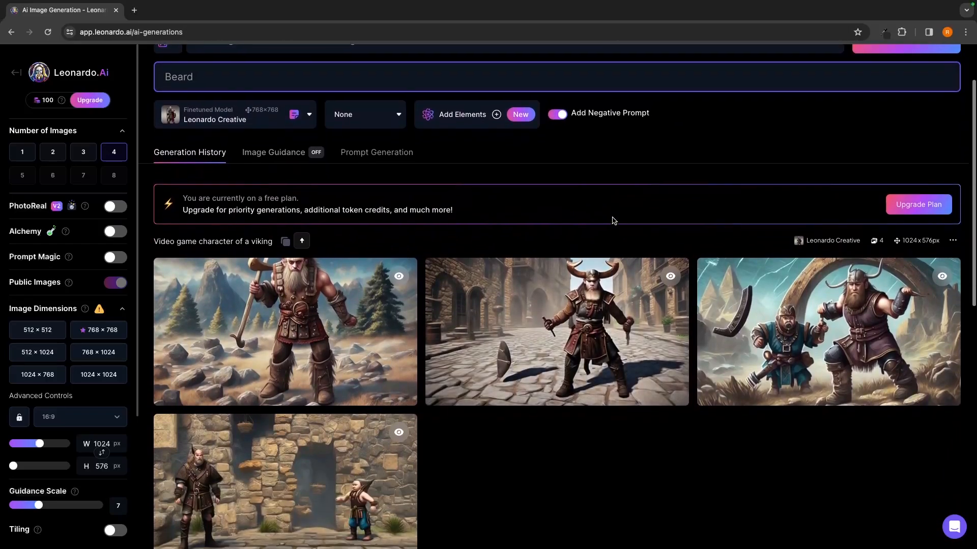
scroll(580, 254, "up", 2)
scroll(580, 252, "down", 2)
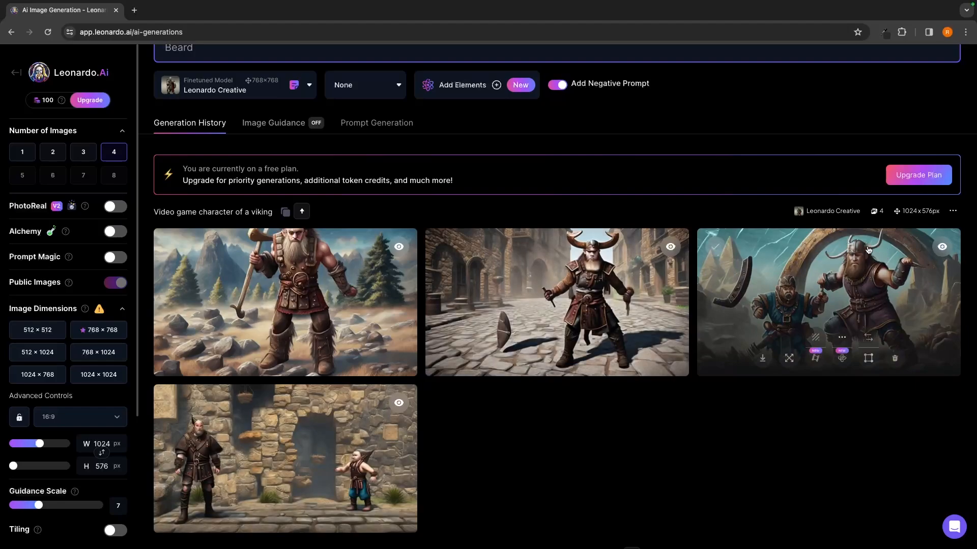
scroll(857, 255, "up", 1)
scroll(857, 256, "up", 1)
- Extend the negative prompt to "Beard, hat" and compare it with the generated viking images
triple_click(394, 106)
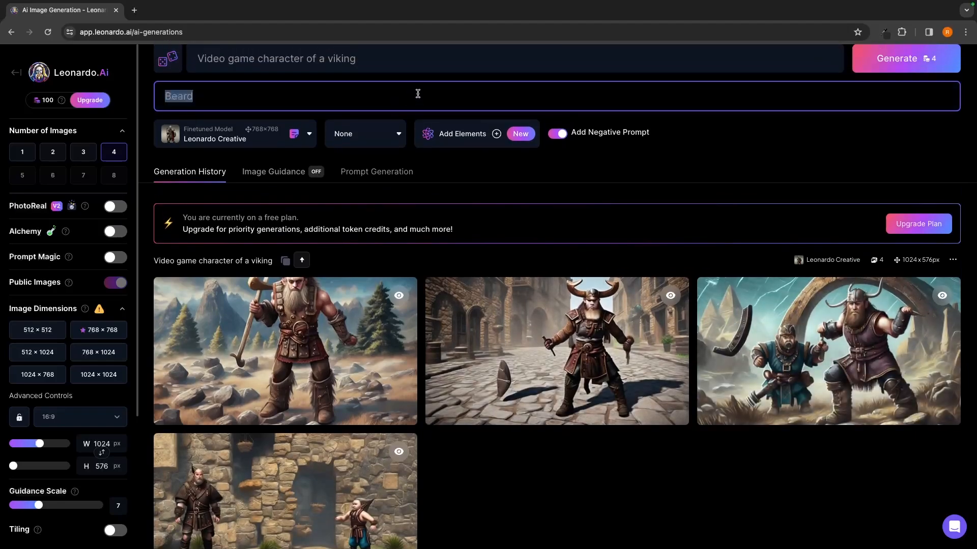
left_click(416, 94)
type(", hat")
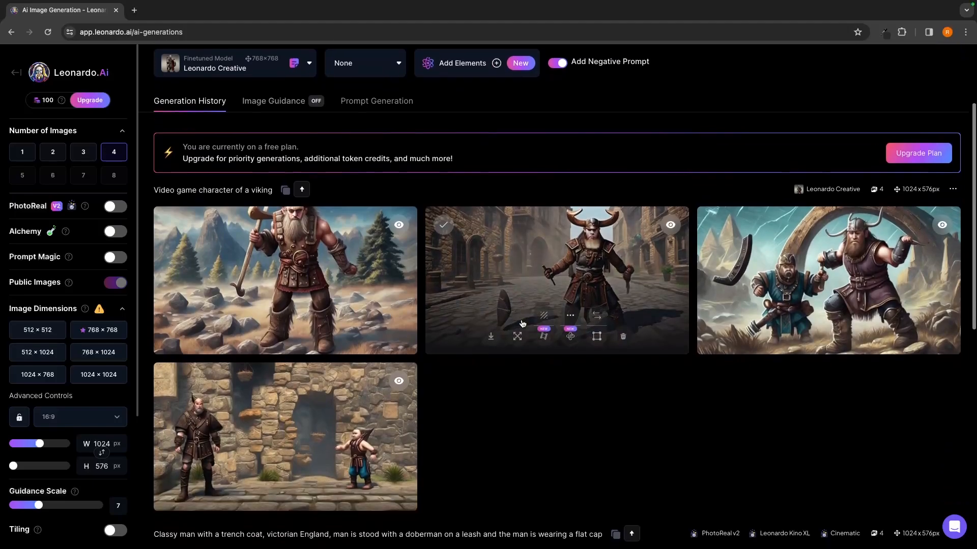
scroll(476, 342, "down", 3)
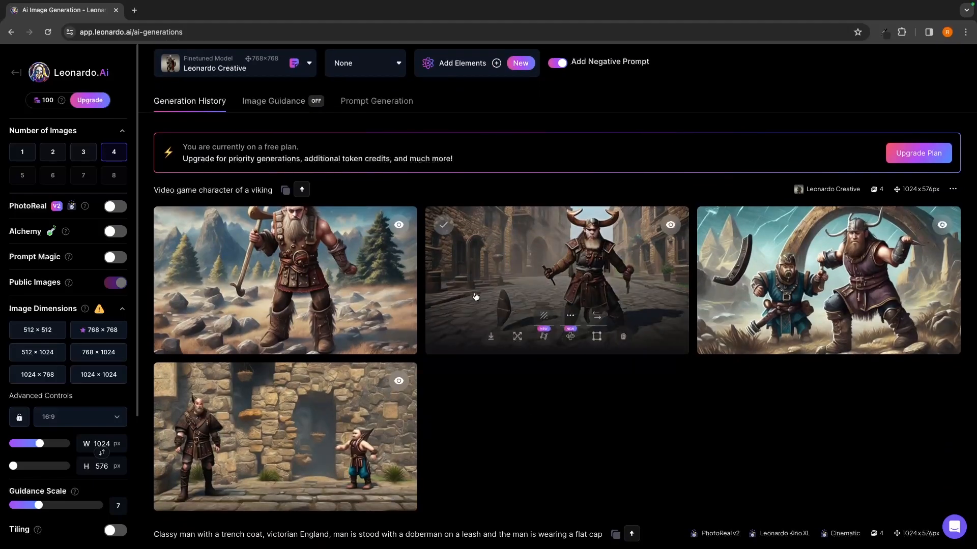
- Turn on Image Guidance's Image to Image input and upload the IMG-2029 preview PNG as source image, keeping strength 0.30
scroll(475, 297, "up", 2)
left_click(274, 191)
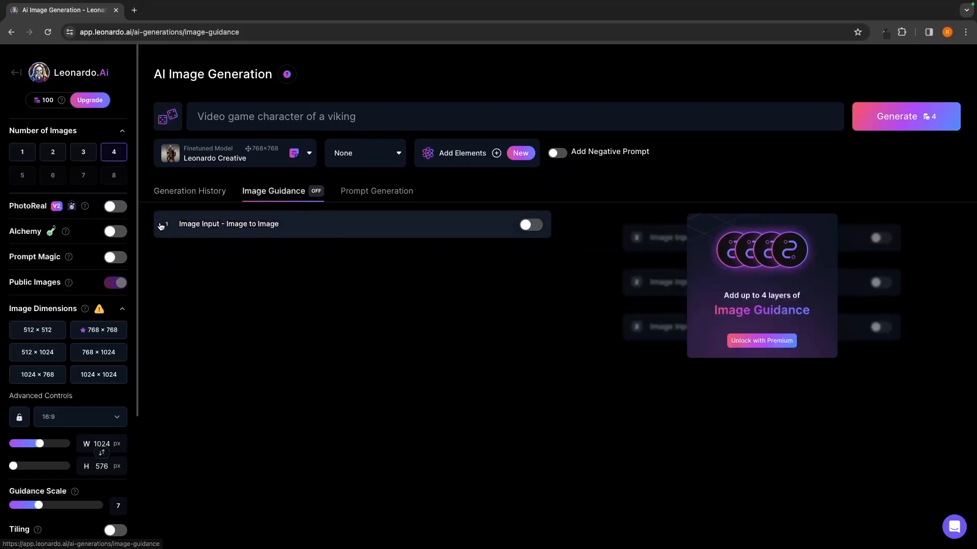
left_click(527, 225)
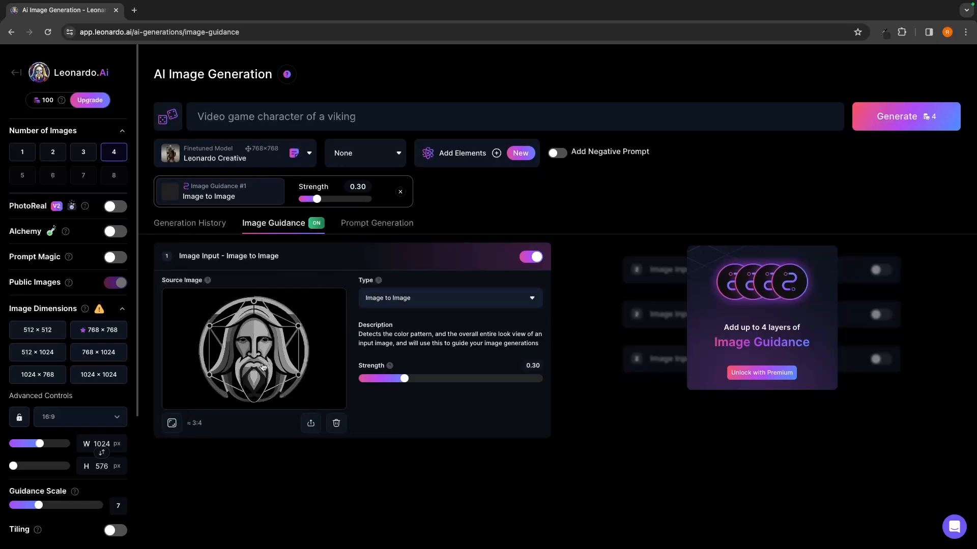
left_click(312, 425)
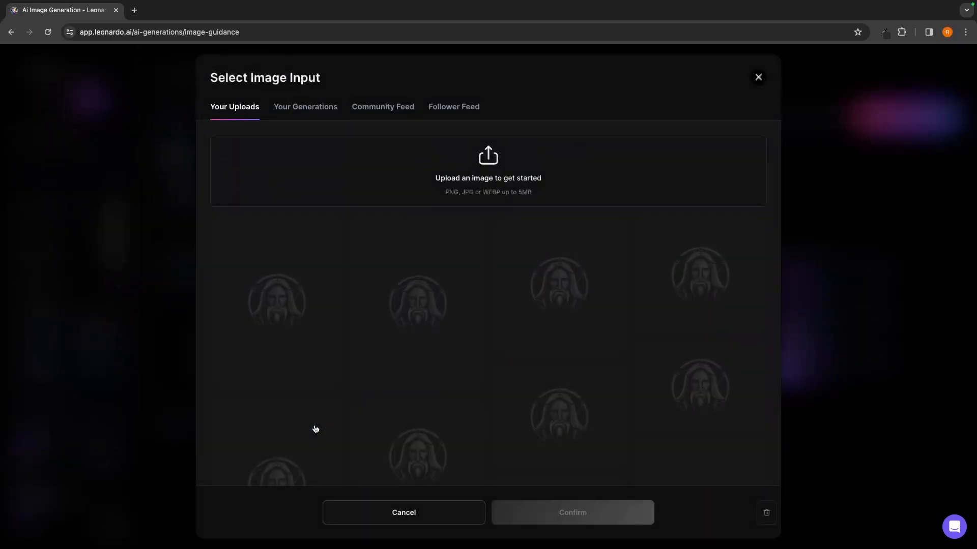
left_click(486, 178)
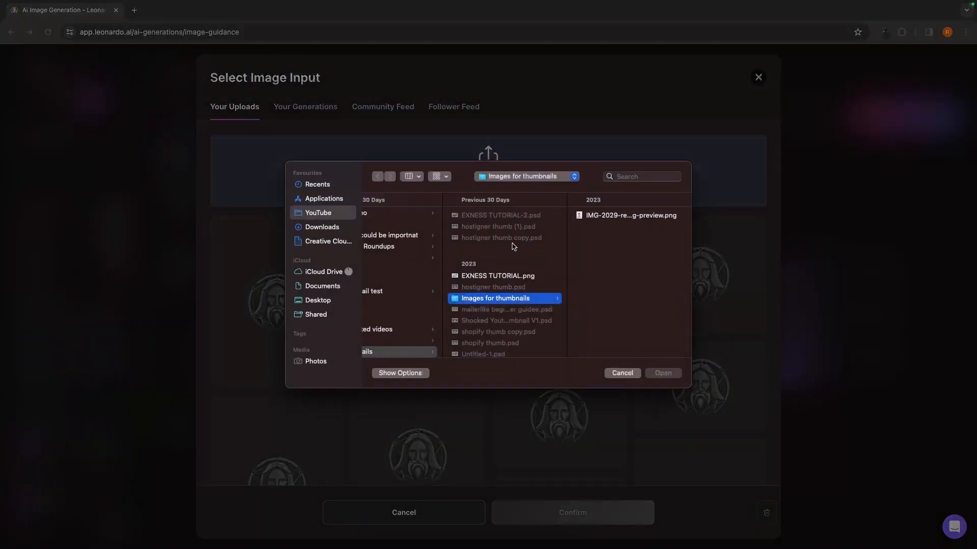
double_click(614, 216)
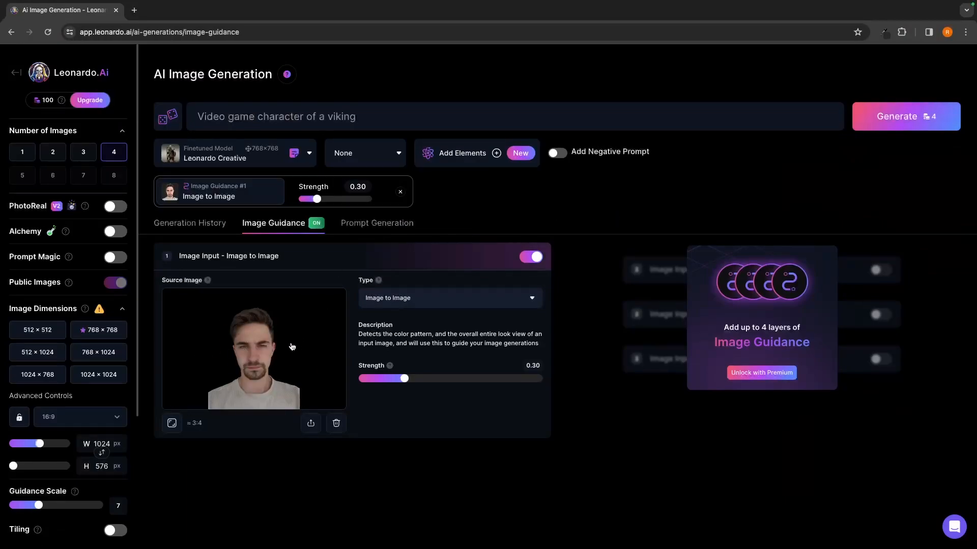
mouse_move(404, 378)
left_mouse_down()
mouse_move(489, 381)
mouse_move(404, 380)
left_mouse_up()
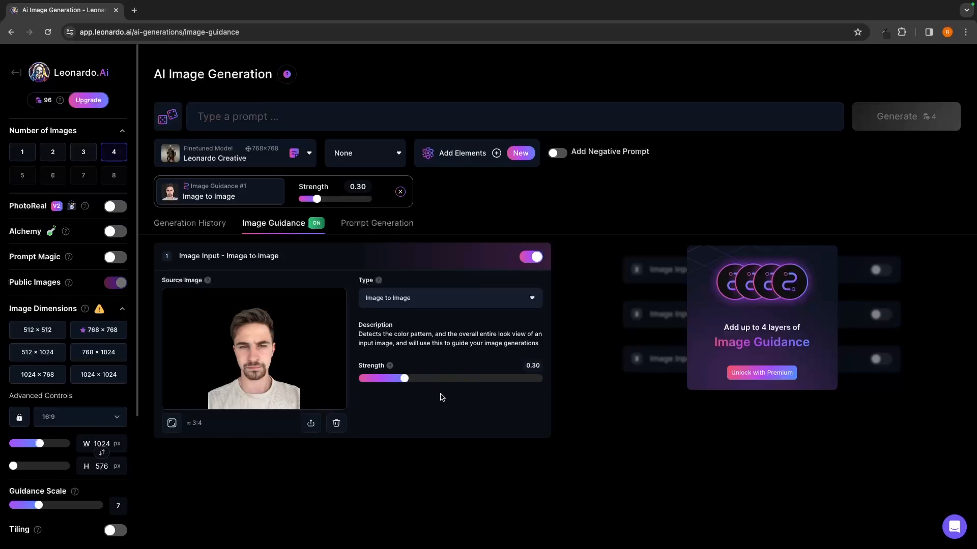
- Enter the prompt "An alien", generate the images with the portrait as guidance and look over the results
left_click(254, 110)
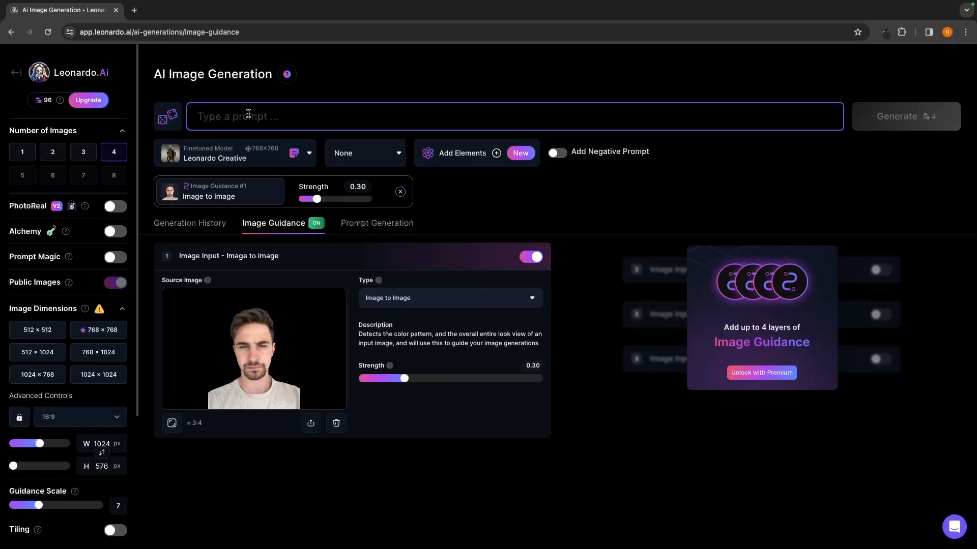
type("A")
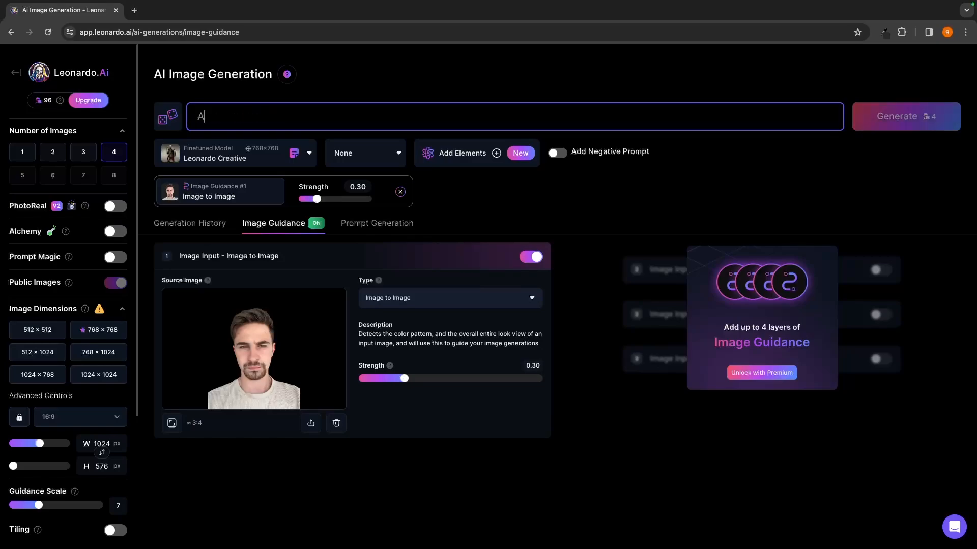
type("n alient")
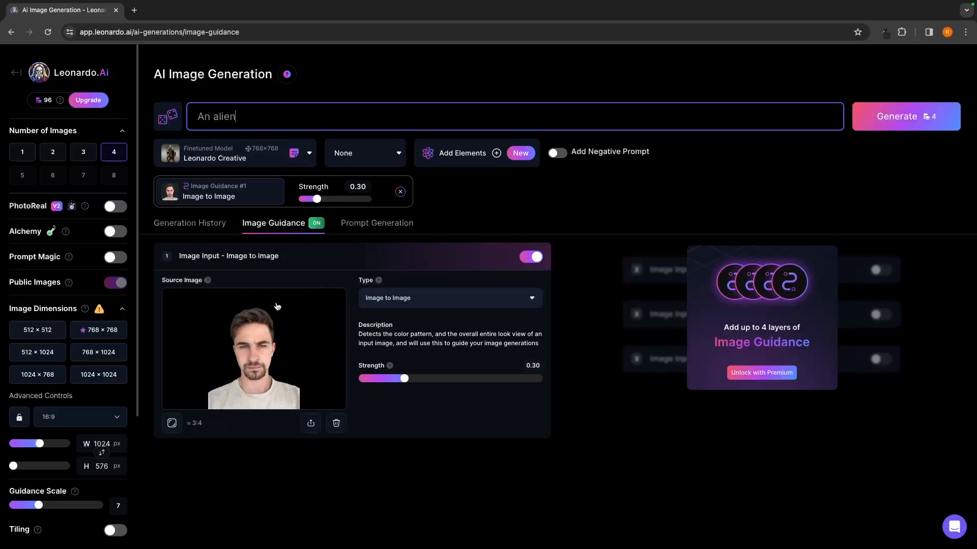
left_click(350, 474)
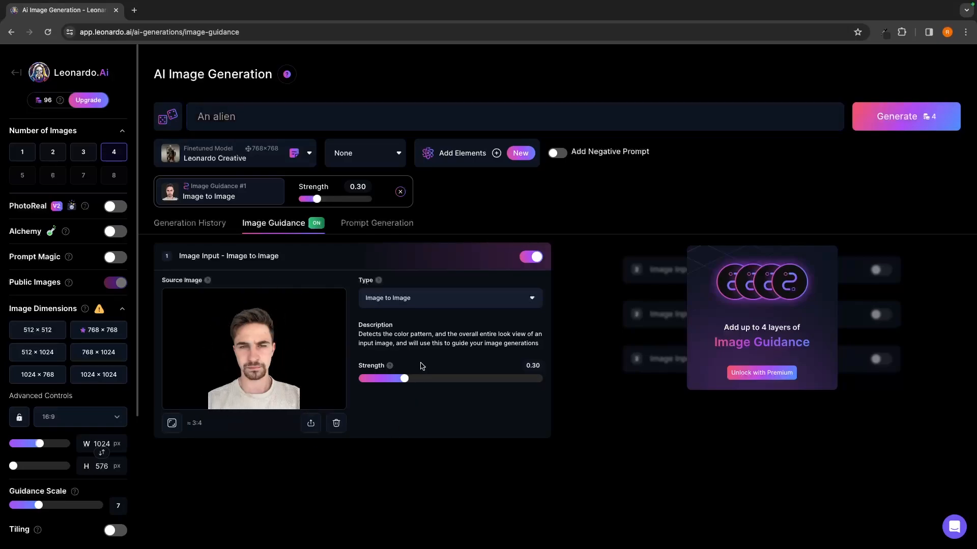
left_click(888, 119)
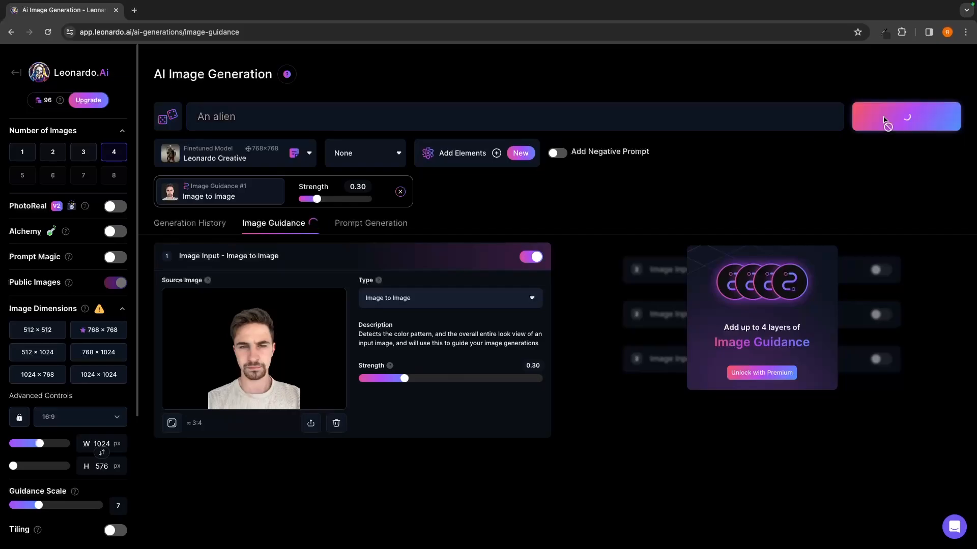
left_click(200, 223)
scroll(491, 338, "down", 2)
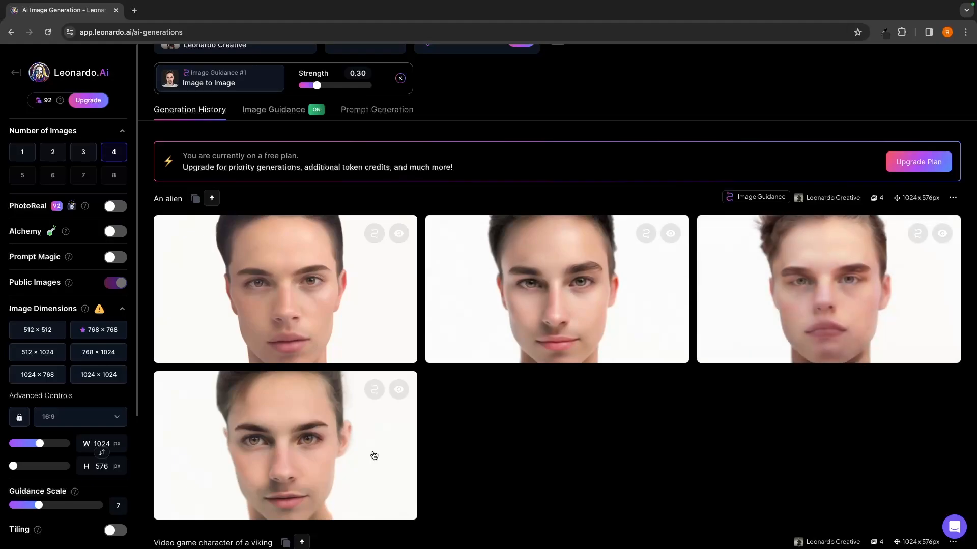
scroll(565, 458, "up", 1)
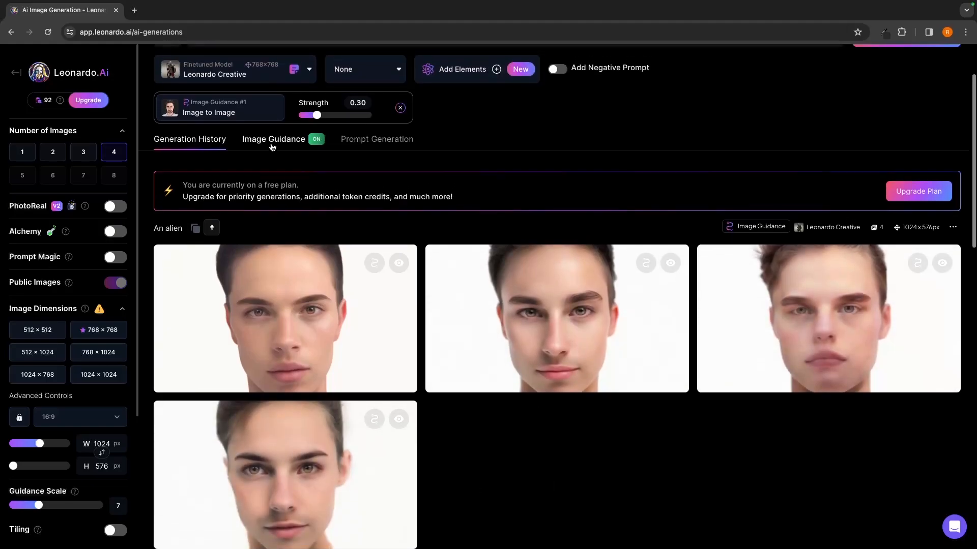
- Generate 8 prompt ideas from the basic idea "alien" with the Prompt Generation tool
left_click(375, 140)
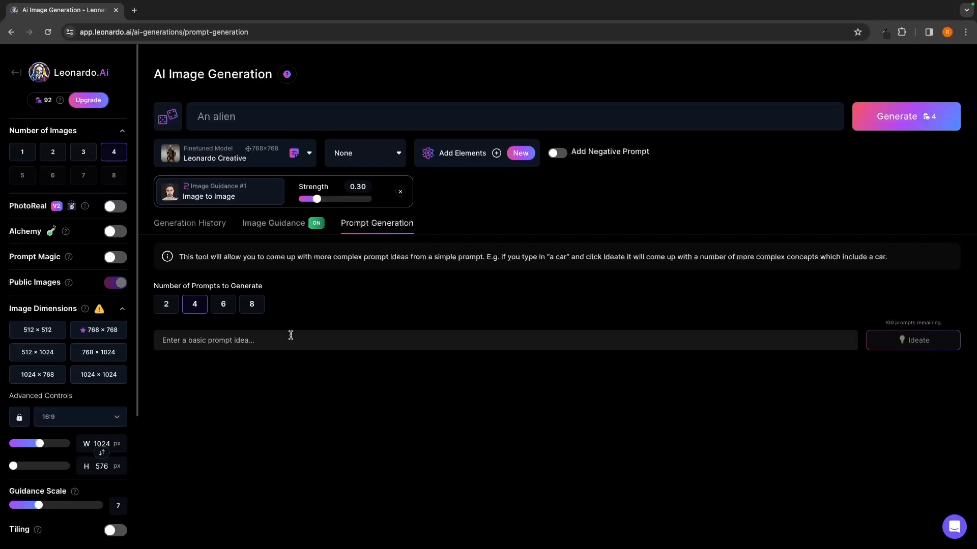
left_click(162, 308)
left_click(198, 308)
left_click(230, 308)
left_click(247, 309)
left_click(274, 338)
type("alien")
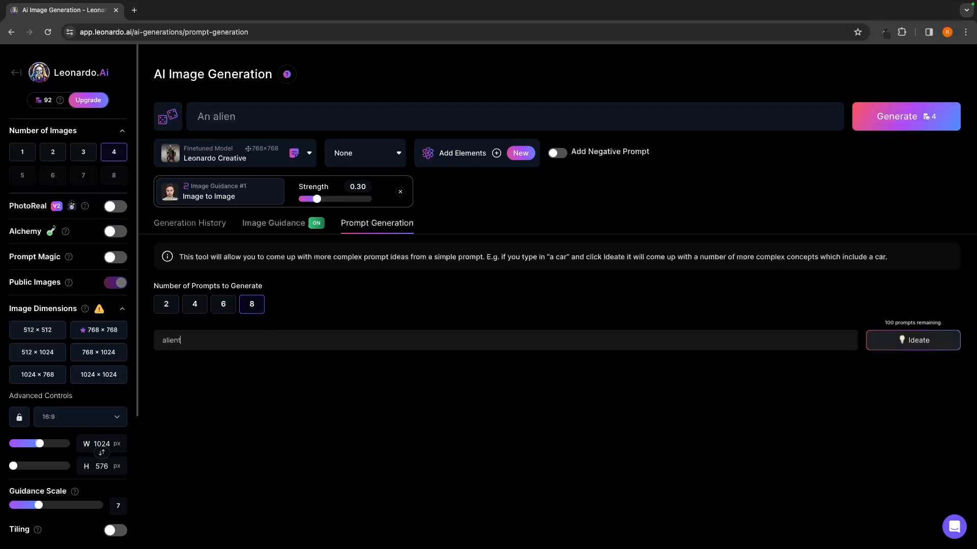
left_click(930, 340)
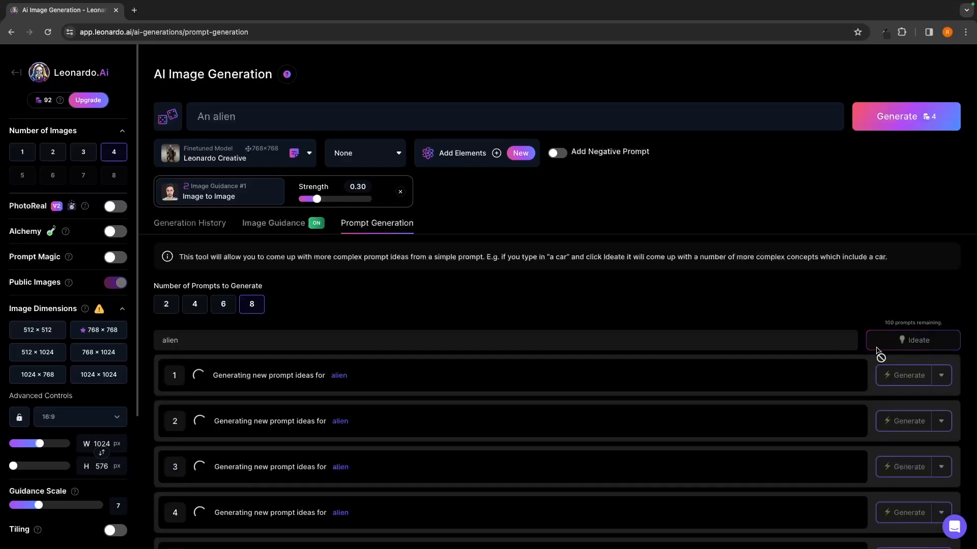
- Read through the generated alien prompt ideas, concentrating on the alien city and the alien creature
scroll(819, 343, "down", 2)
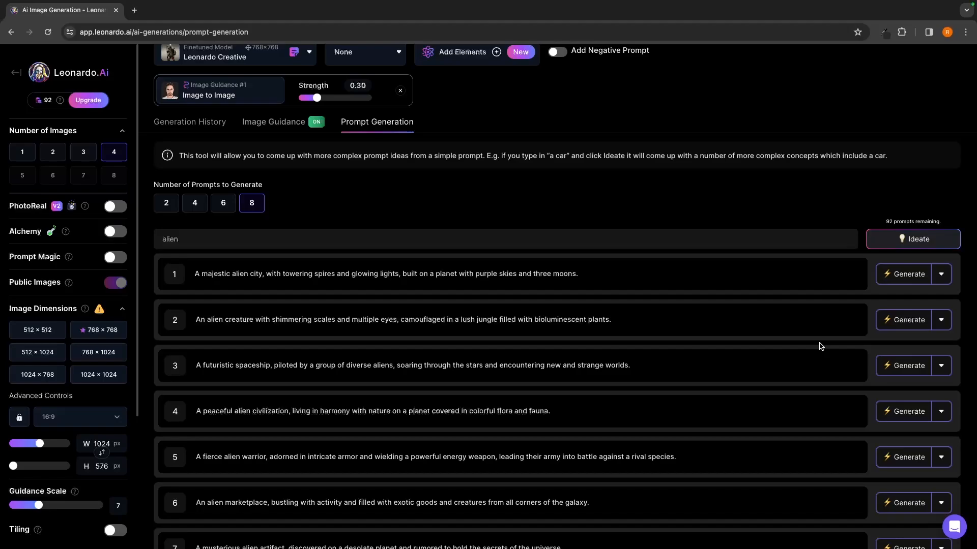
scroll(811, 345, "down", 1)
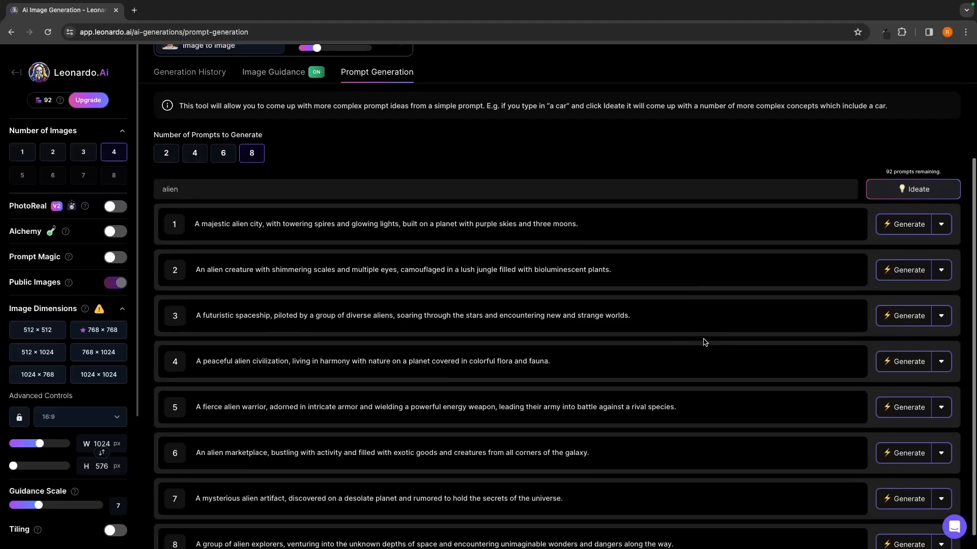
left_click_drag(195, 225, 614, 225)
left_click(501, 229)
left_click_drag(202, 265, 616, 273)
left_click(621, 276)
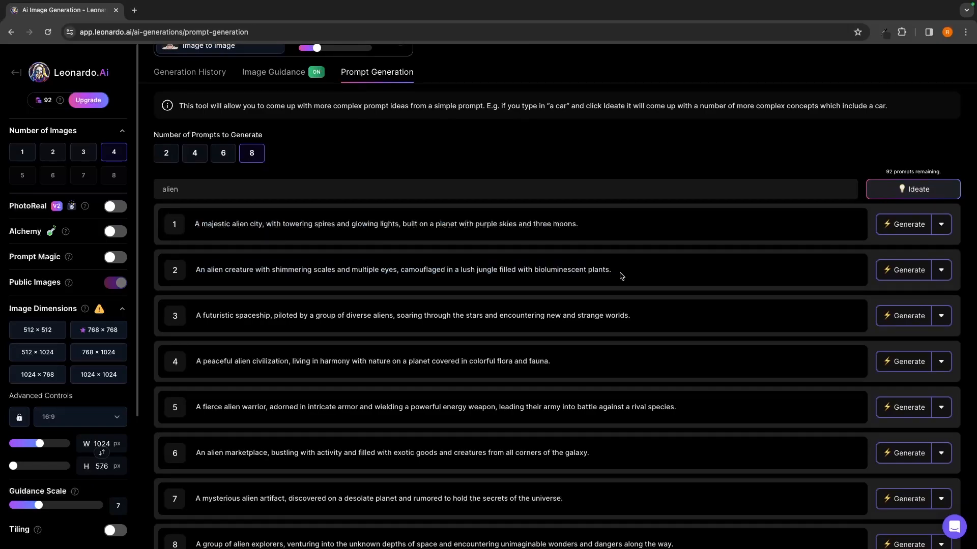
- Remove the Image to Image guidance and pick out the alien creature idea in the lush jungle
scroll(604, 257, "up", 1)
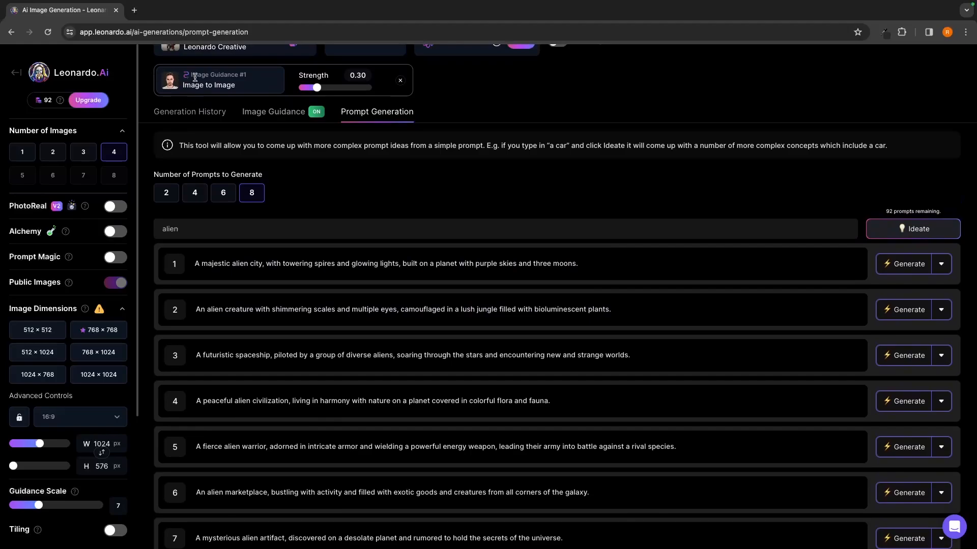
left_click(400, 80)
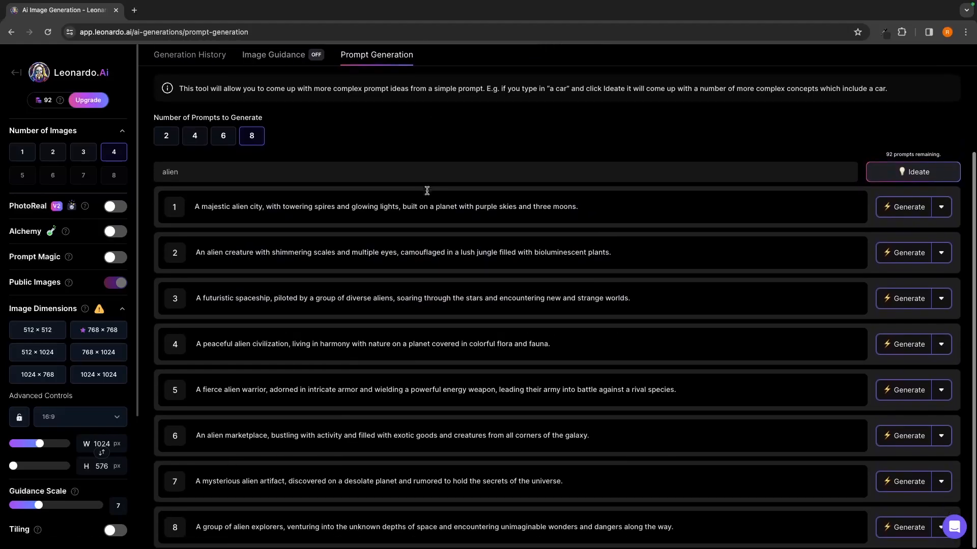
left_click_drag(195, 253, 619, 256)
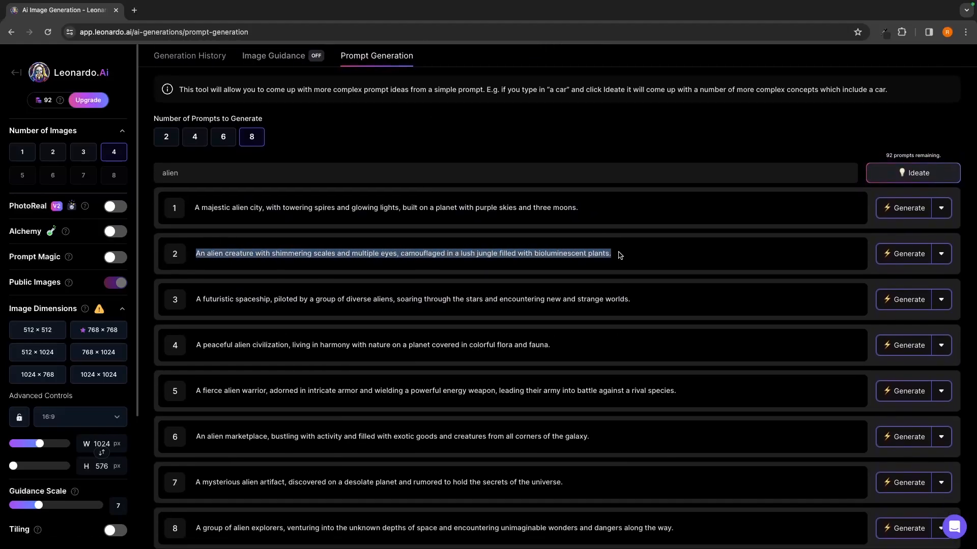
left_click(629, 248)
- Switch the finetuned model to Leonardo Diffusion XL, generate images from the alien creature idea and look them over
scroll(639, 246, "up", 2)
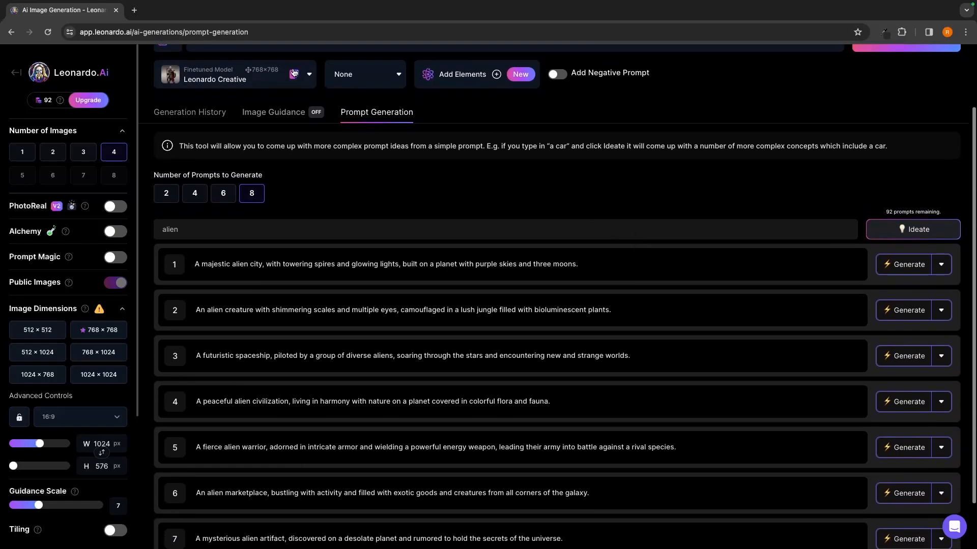
left_click(253, 84)
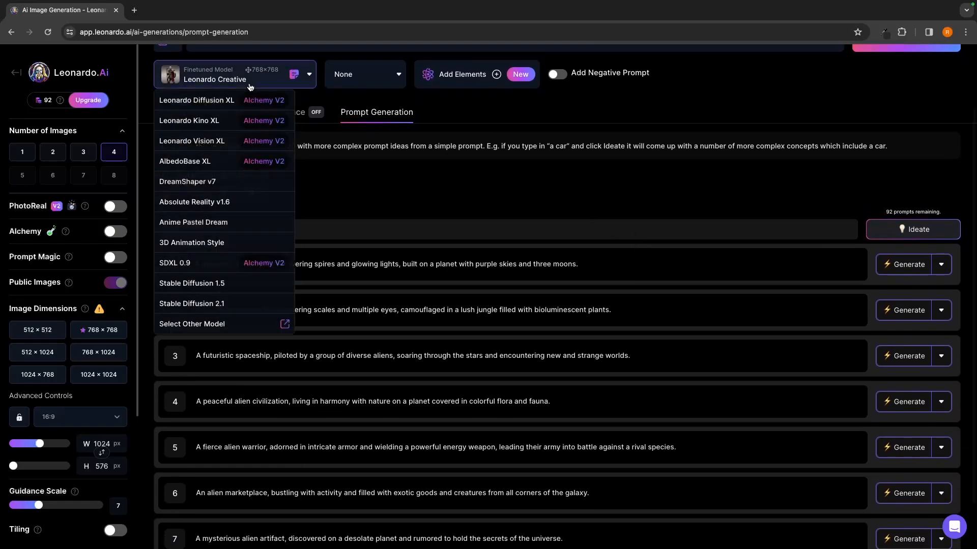
left_click(224, 104)
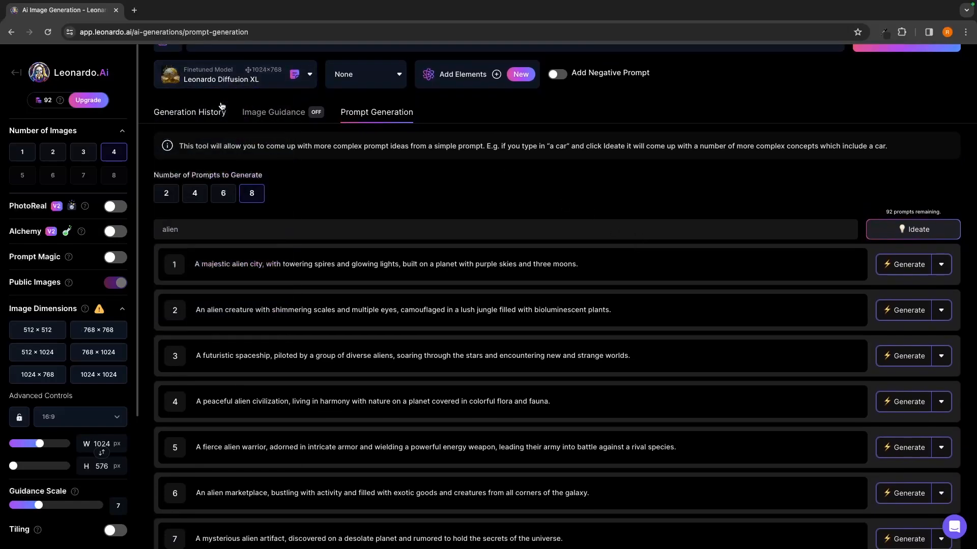
left_click(908, 311)
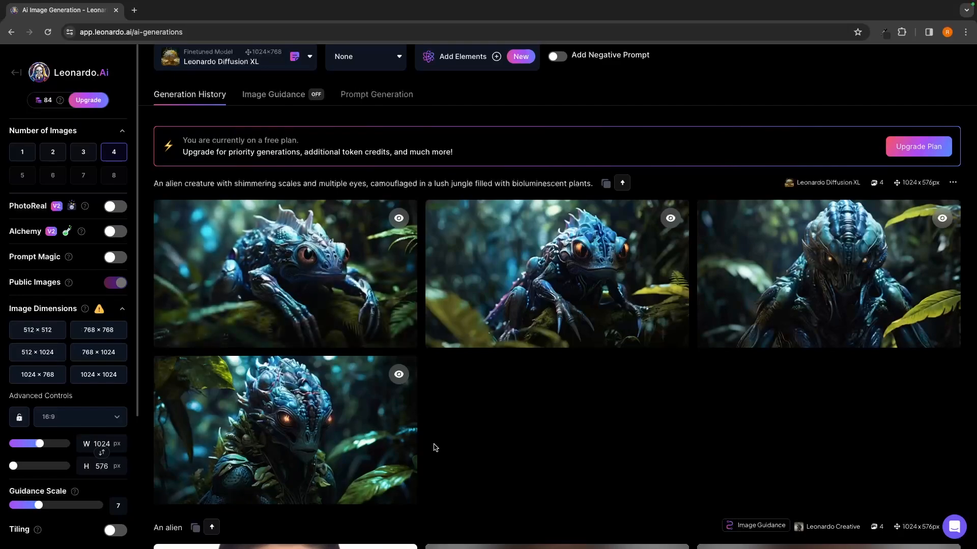
scroll(847, 219, "down", 1)
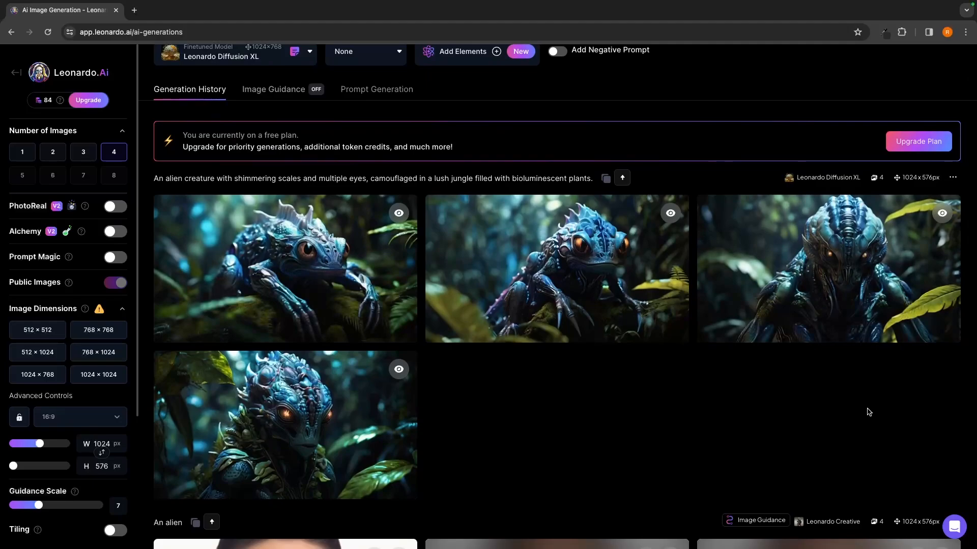
scroll(869, 412, "up", 2)
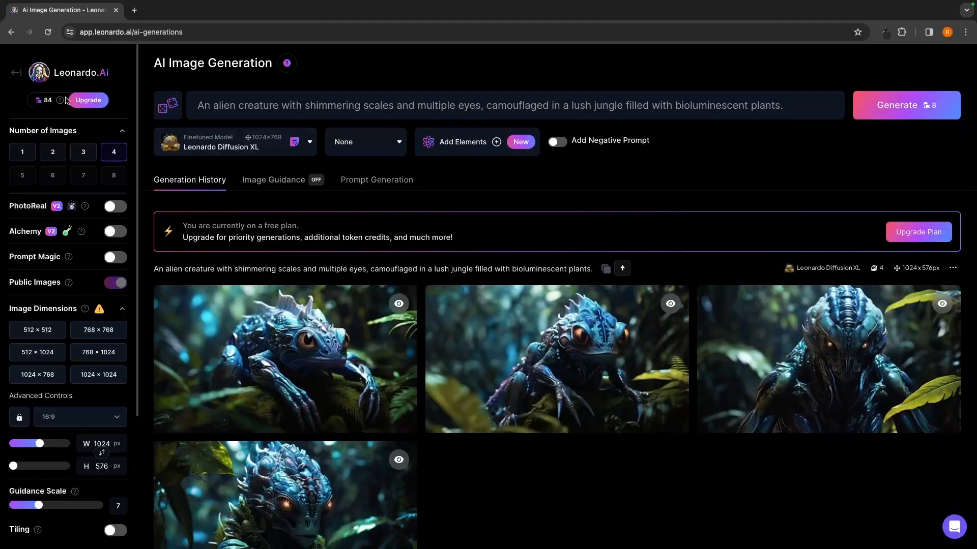
- Leave image generation for Realtime Canvas and sketch two large curving blue strokes with the size 30 brush
left_click(21, 76)
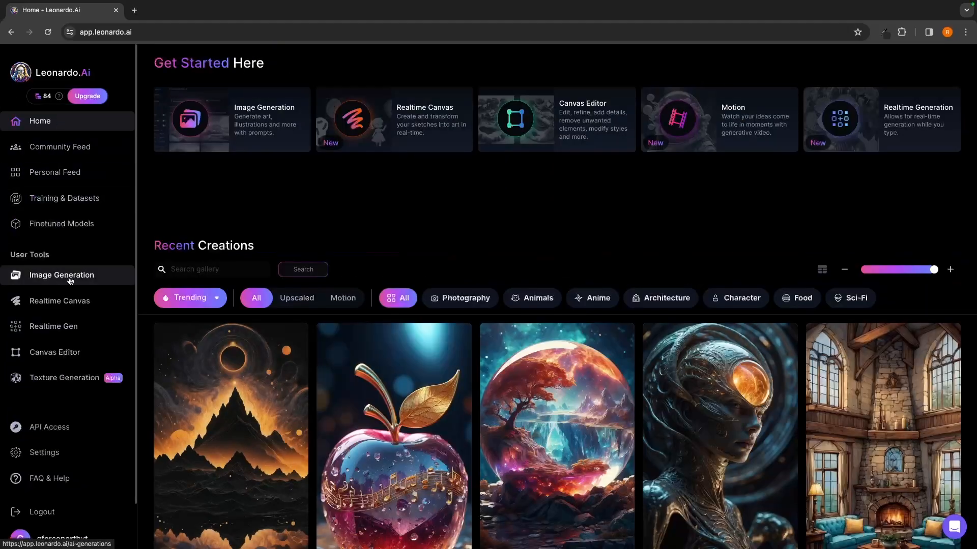
left_click(61, 309)
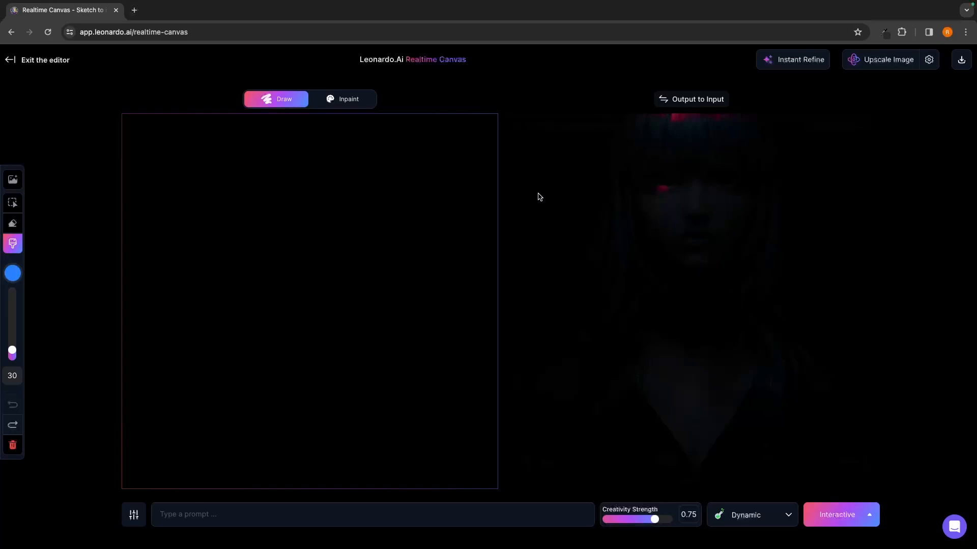
mouse_move(458, 167)
left_mouse_down()
mouse_move(409, 147)
mouse_move(271, 308)
mouse_move(253, 406)
mouse_move(172, 424)
left_mouse_up()
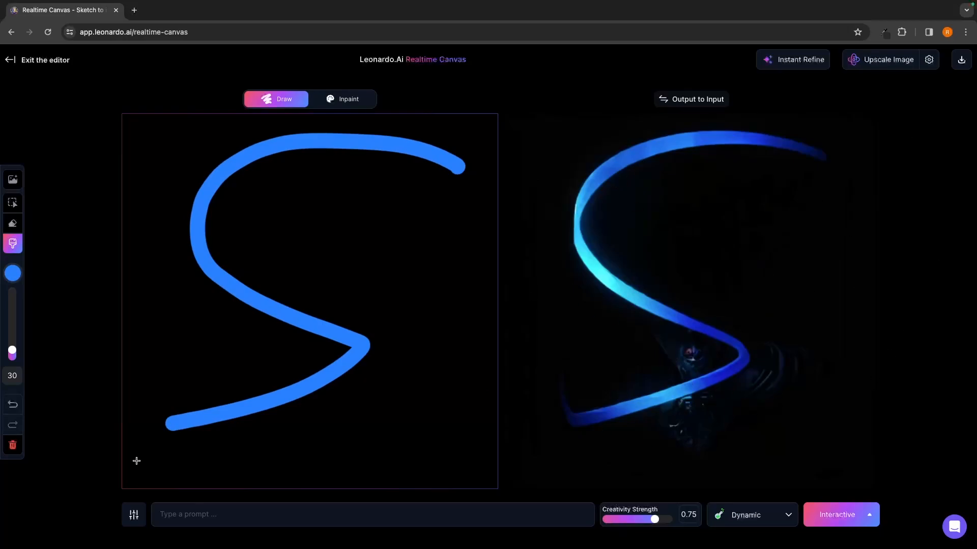
mouse_move(169, 425)
left_mouse_down()
mouse_move(304, 284)
mouse_move(444, 231)
mouse_move(440, 162)
left_mouse_up()
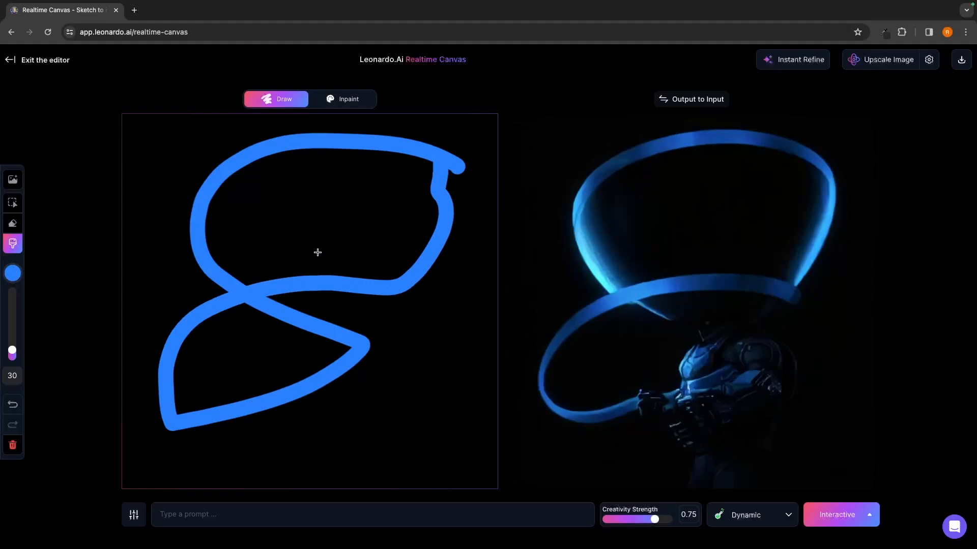
- Erase the old strokes and sketch a large blue oval with three stems running down from its underside
left_click(13, 223)
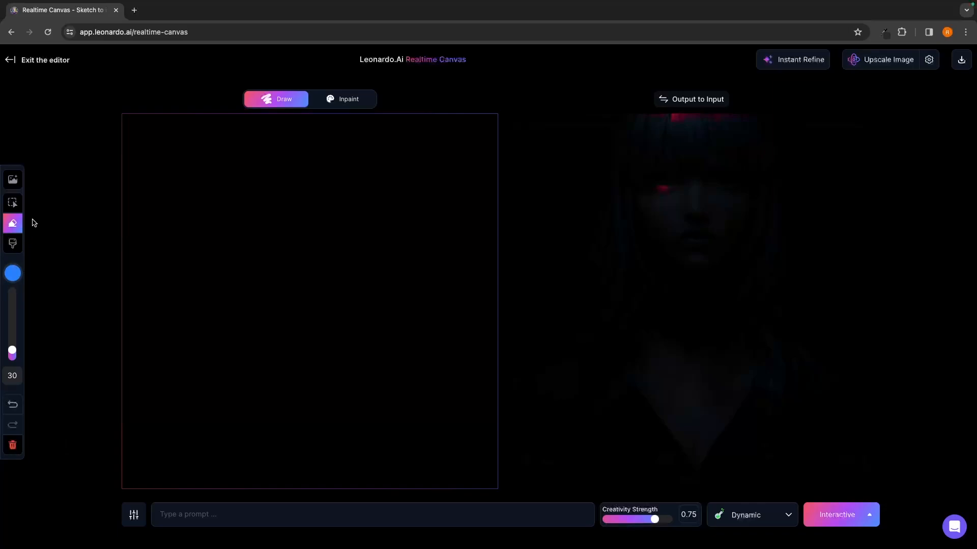
left_click(13, 244)
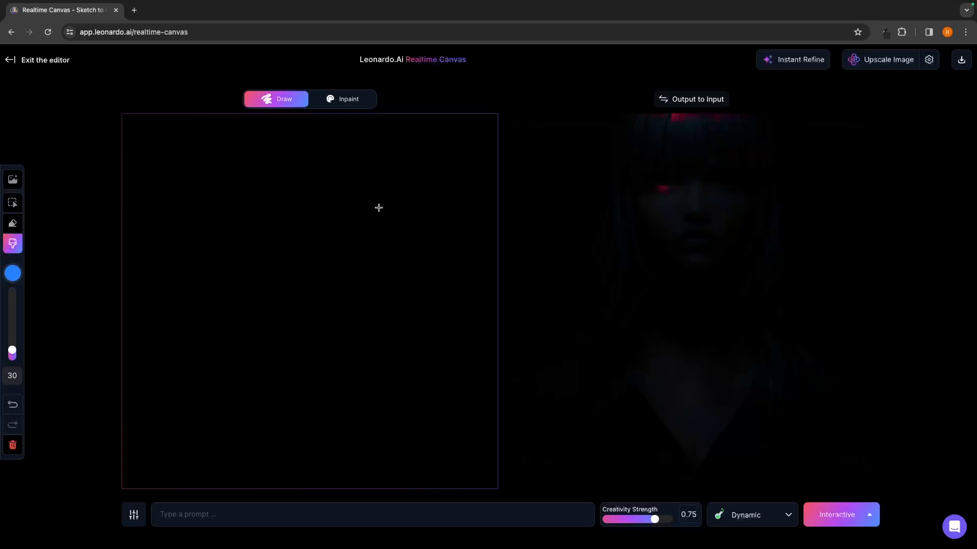
mouse_move(391, 201)
left_mouse_down()
mouse_move(163, 307)
mouse_move(339, 375)
mouse_move(425, 246)
mouse_move(318, 188)
left_mouse_up()
left_click(267, 381)
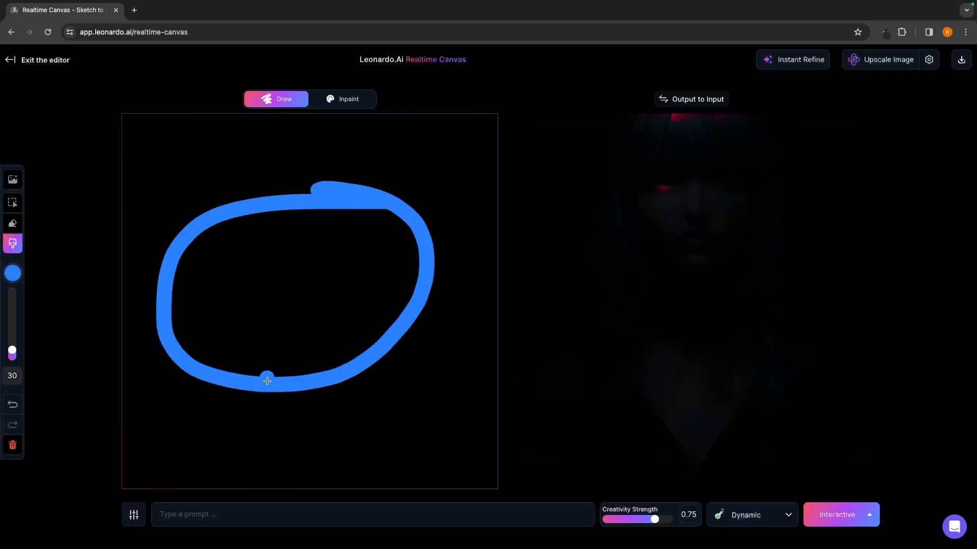
mouse_move(268, 381)
left_mouse_down()
mouse_move(217, 503)
mouse_move(181, 504)
left_mouse_up()
mouse_move(305, 388)
left_mouse_down()
mouse_move(309, 490)
mouse_move(344, 493)
left_mouse_up()
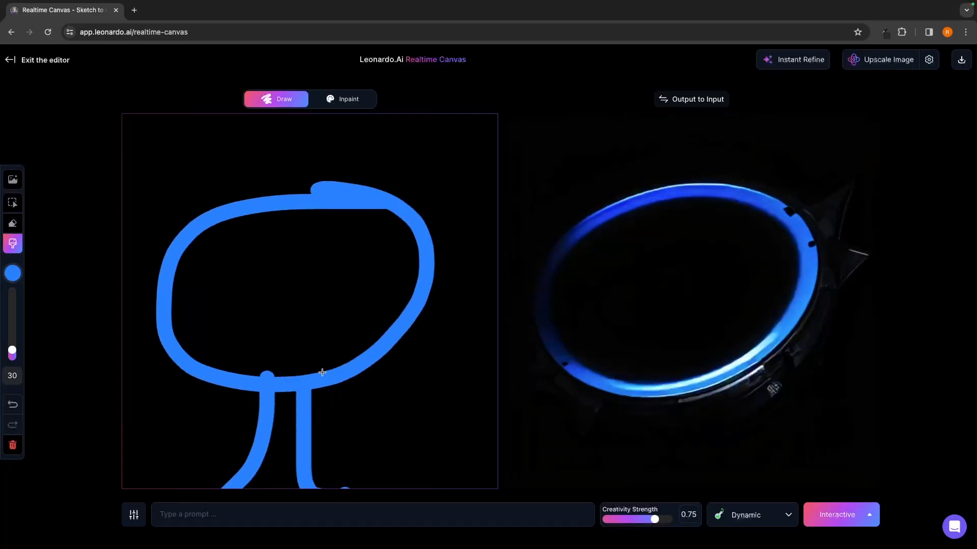
left_click_drag(288, 380, 286, 490)
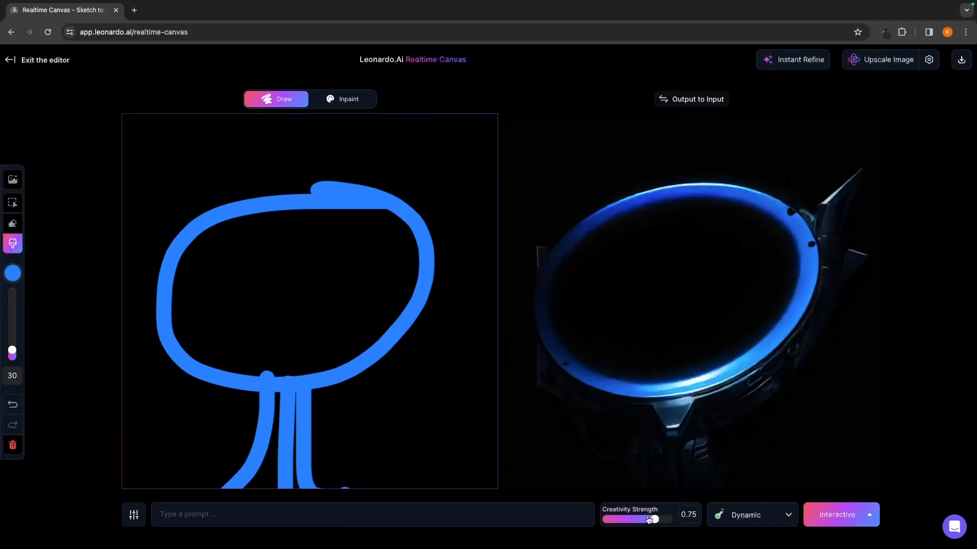
- Raise the Creativity Strength to 0.9 and reset the canvas to clear the oval sketch
left_click_drag(654, 519, 672, 520)
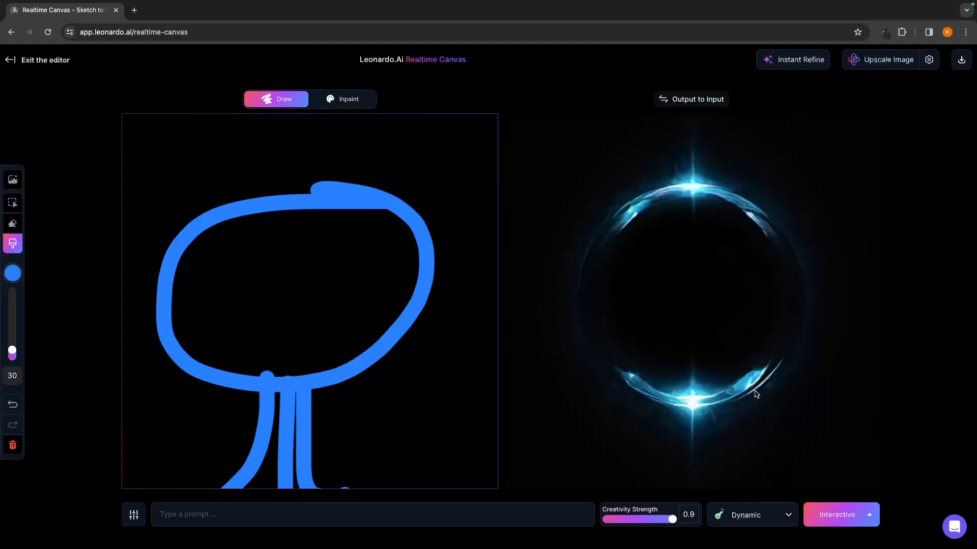
left_click(13, 445)
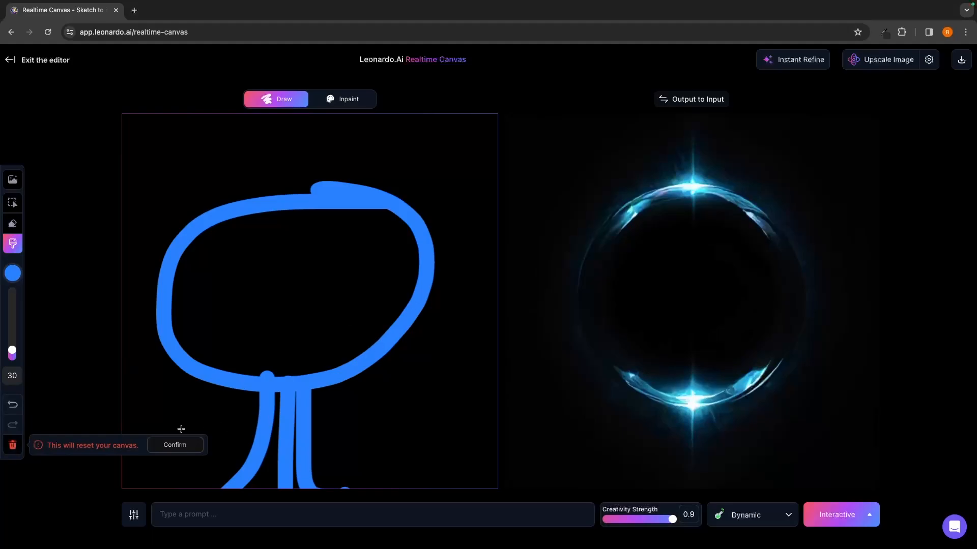
left_click(175, 444)
- Sketch a blue stick figure with an oval head, a straight body, horizontal arms and two spread legs
mouse_move(307, 185)
left_mouse_down()
mouse_move(302, 220)
mouse_move(320, 178)
mouse_move(303, 178)
mouse_move(290, 207)
mouse_move(293, 355)
left_mouse_up()
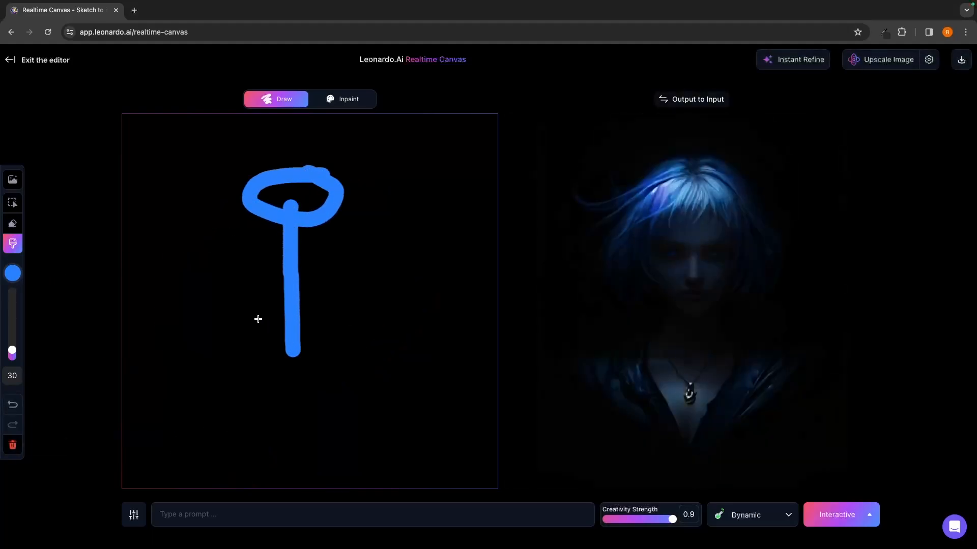
left_click_drag(226, 298, 361, 297)
left_click_drag(294, 351, 371, 394)
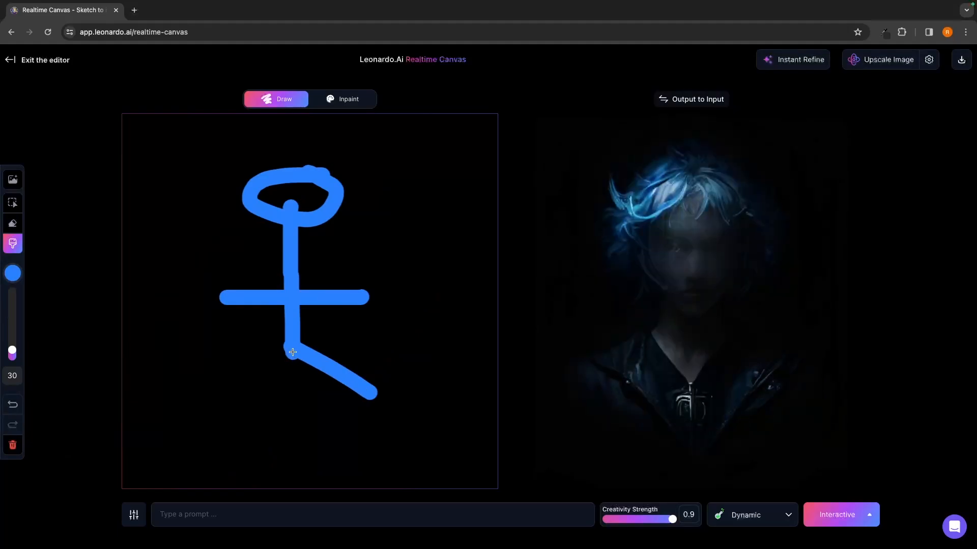
left_click_drag(293, 351, 192, 396)
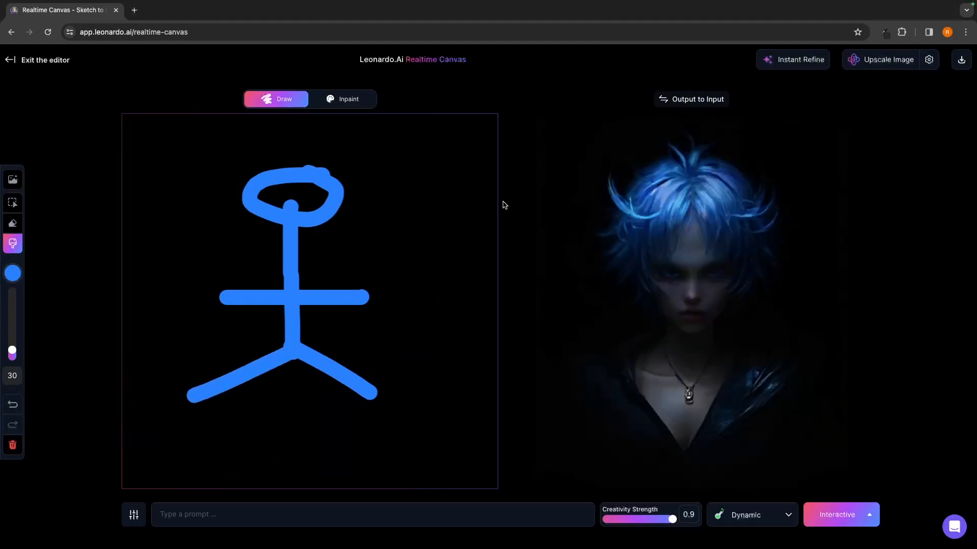
- Try the stick figure sketch in the Environment, Product, Raytraced and Vibrant styles, one after another
left_click(740, 515)
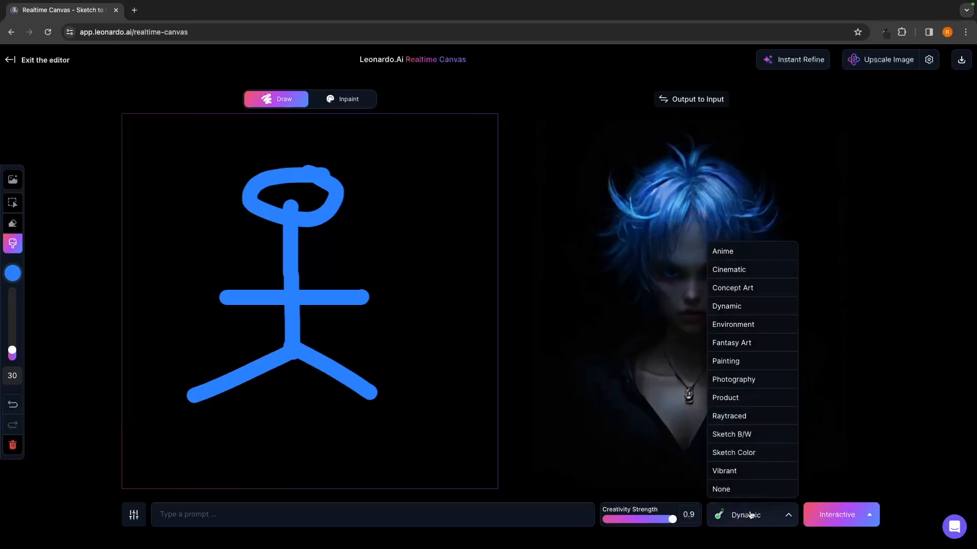
left_click(747, 325)
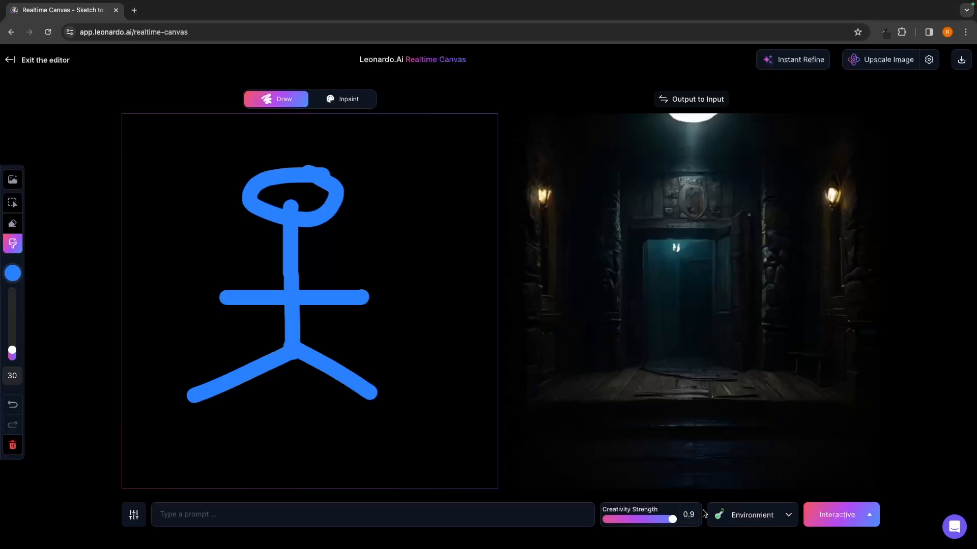
left_click(733, 515)
left_click(744, 398)
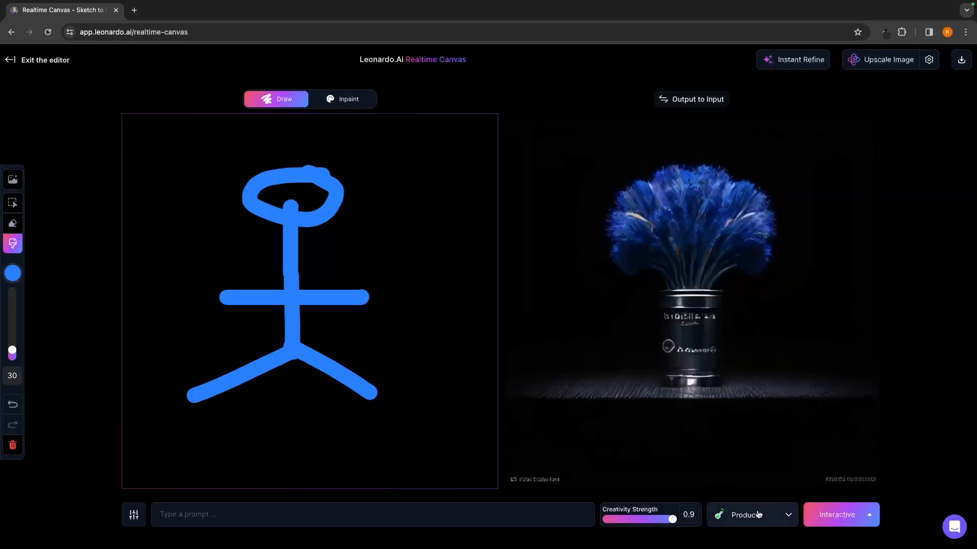
left_click(758, 514)
left_click(753, 412)
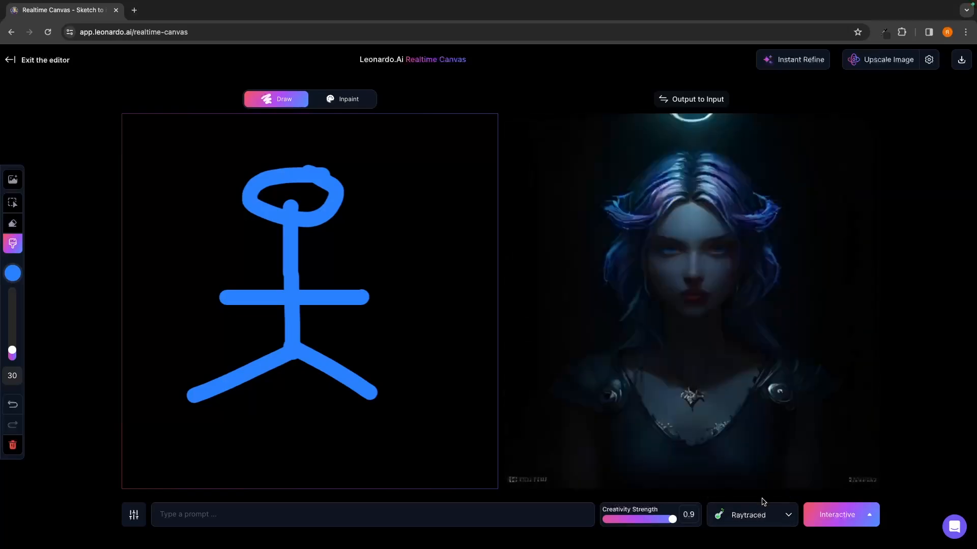
left_click(753, 513)
left_click(729, 471)
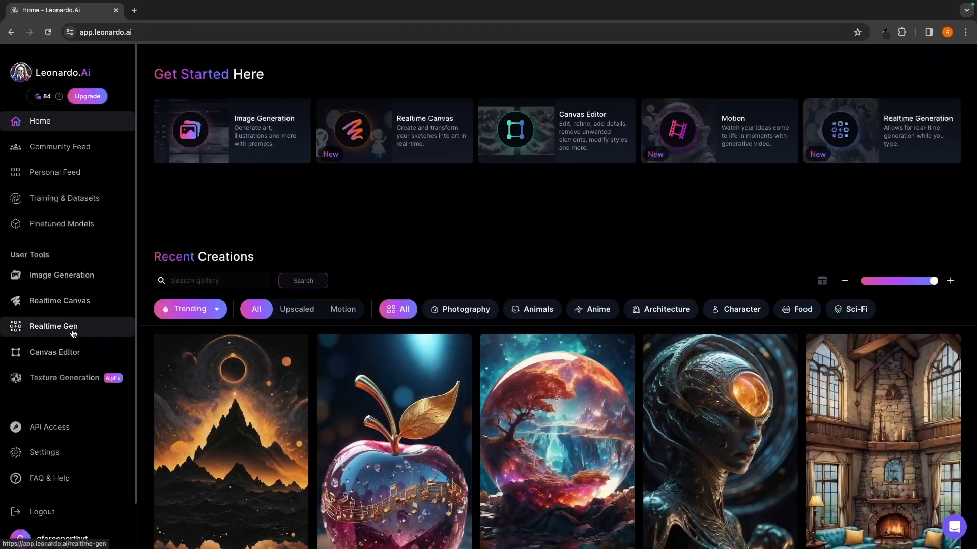
- Open Realtime Gen and enter the prompt "man on the moon"
left_click(73, 333)
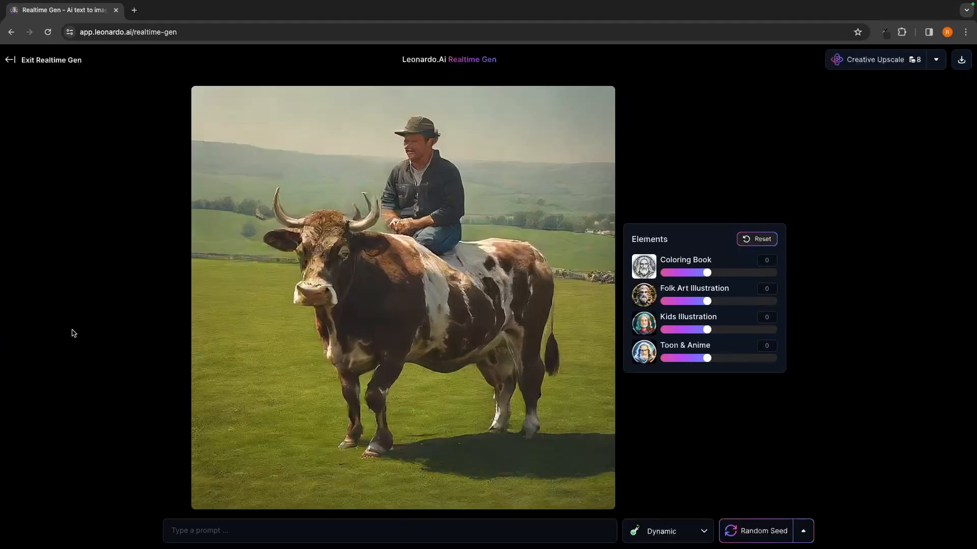
left_click(230, 524)
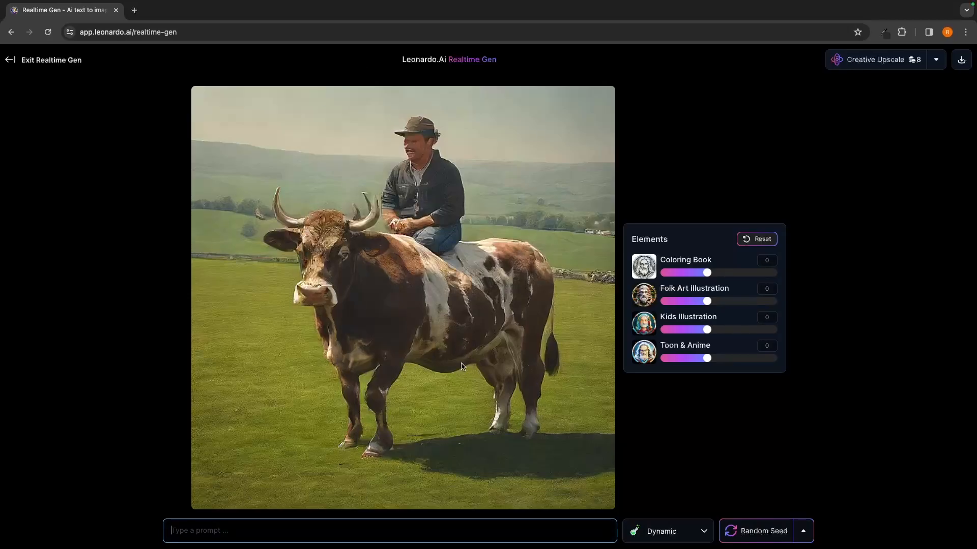
type("man of")
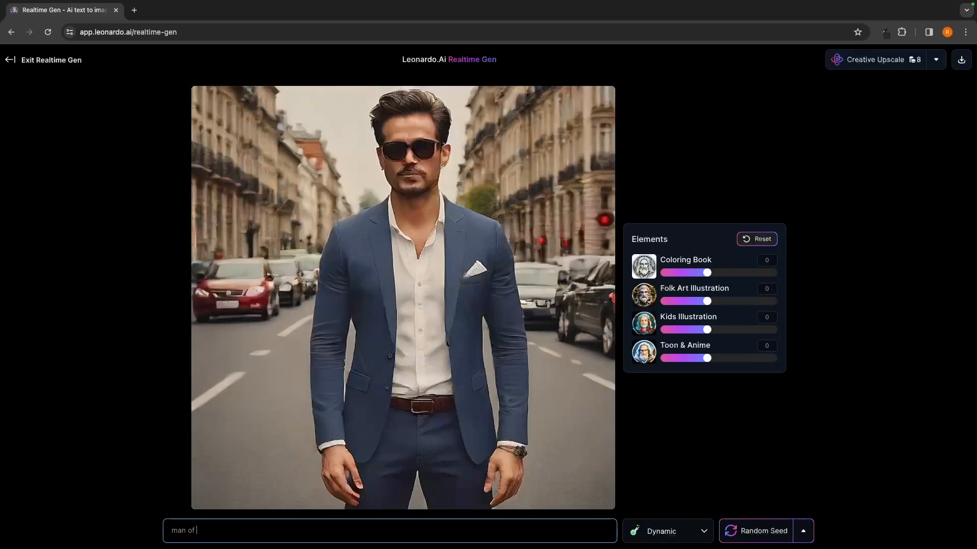
key("BackSpace")
key("BackSpace")
type("n the o")
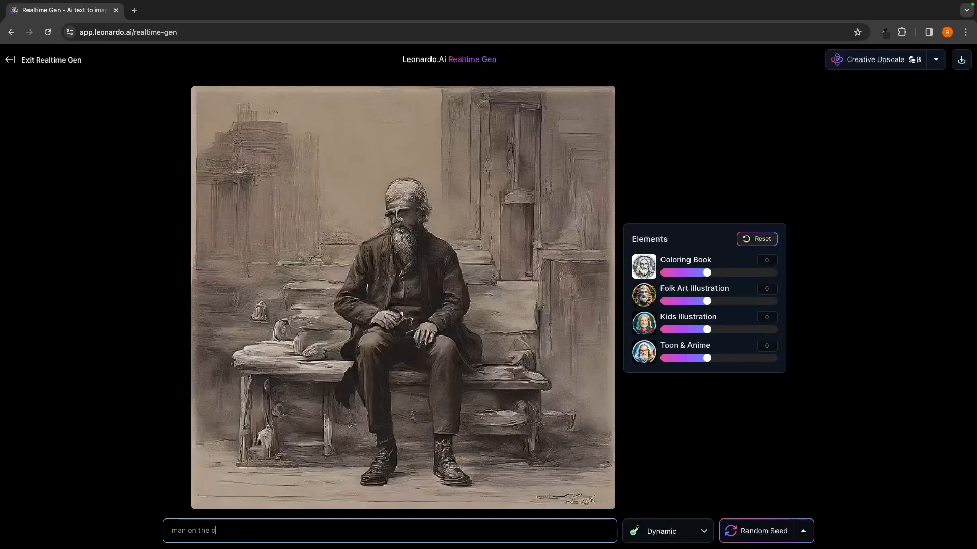
key("BackSpace")
type("moon")
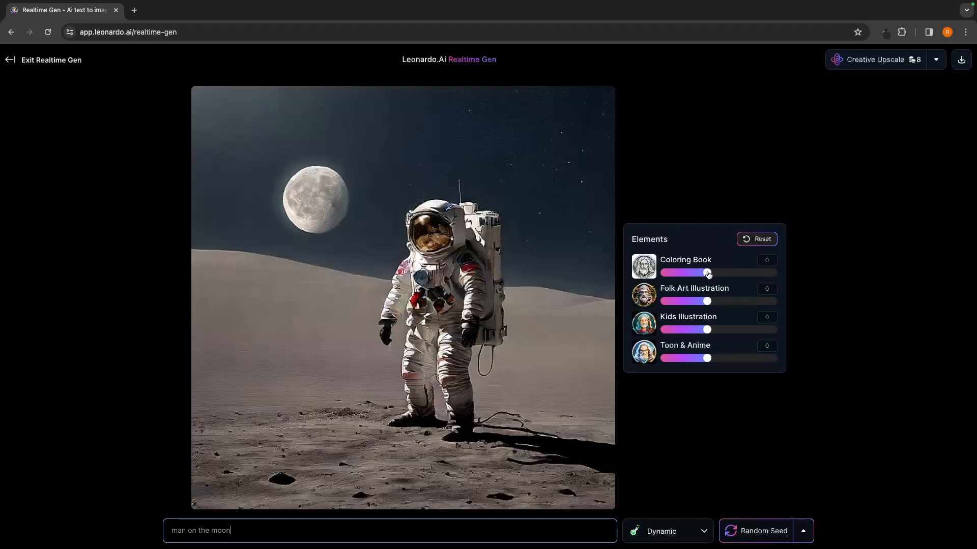
- Try Coloring Book at 1.5, and blend it at 0.4 with Folk Art Illustration 1.1, Kids Illustration 0.5 and Toon & Anime 0.9
left_click_drag(707, 273, 777, 274)
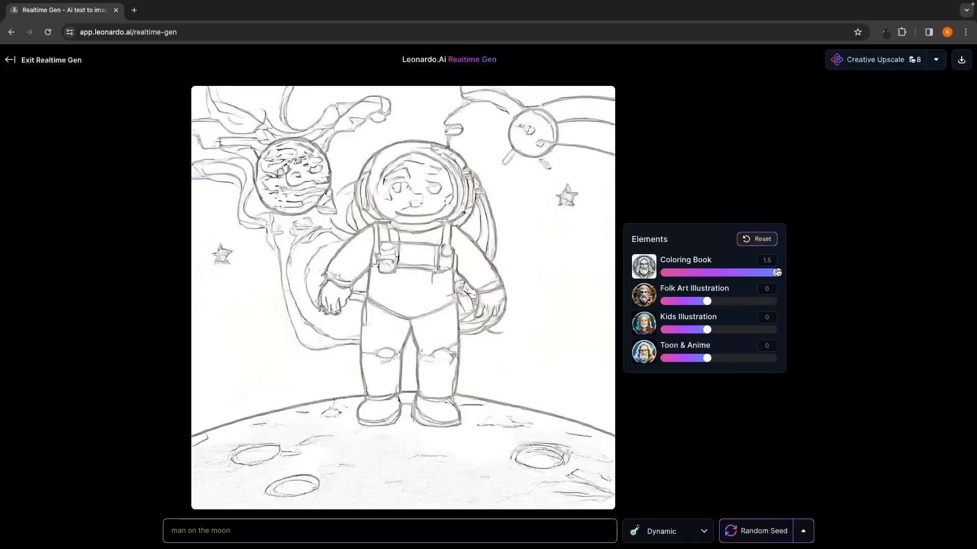
left_click_drag(777, 272, 759, 301)
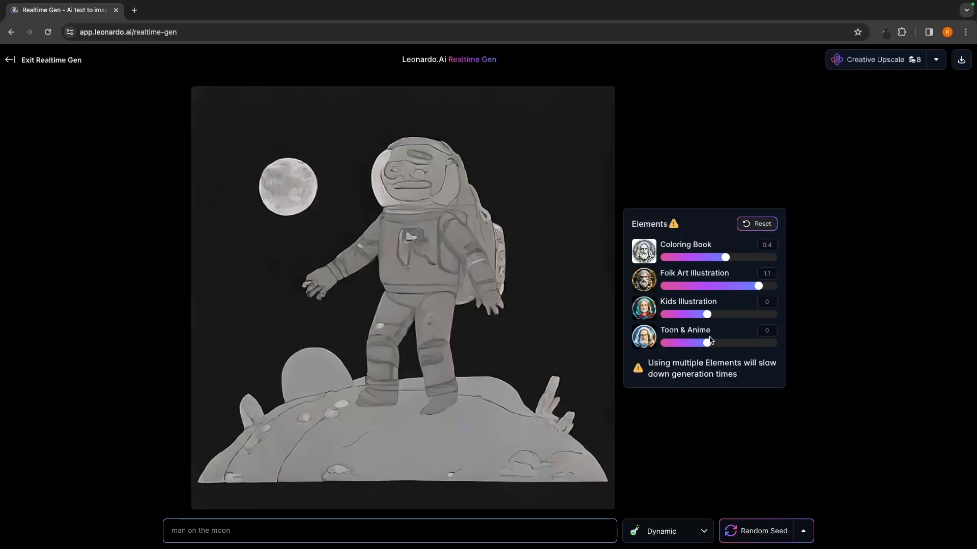
left_click_drag(707, 315, 750, 343)
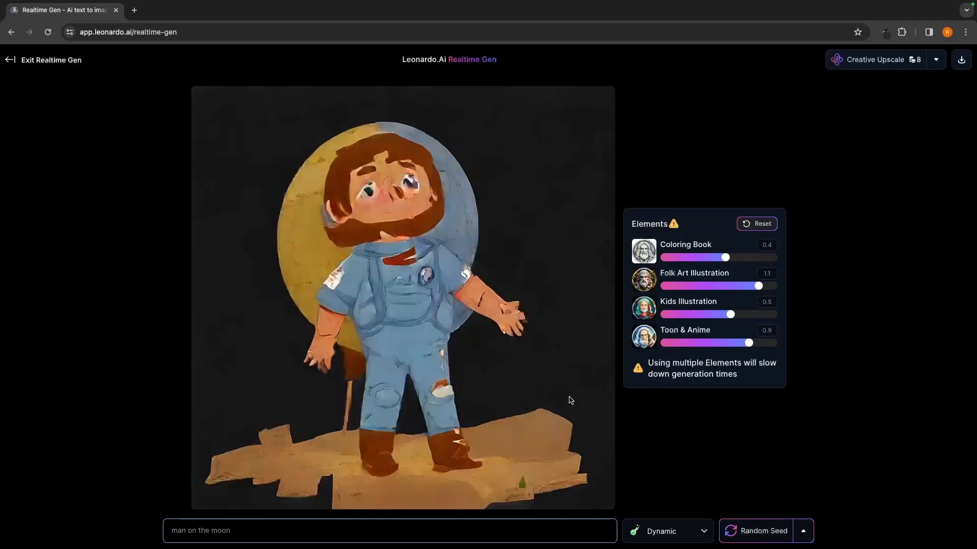
- Zero Folk Art and Kids Illustration, try Toon & Anime and Coloring Book at 1.5, and lower them to 1 and 0.9 respectively
left_click_drag(758, 286, 784, 343)
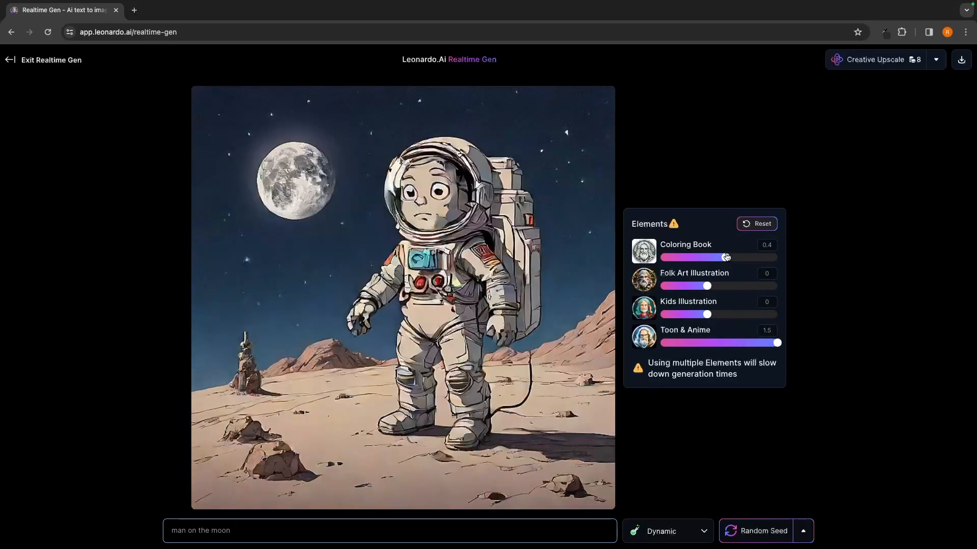
left_click_drag(727, 257, 794, 255)
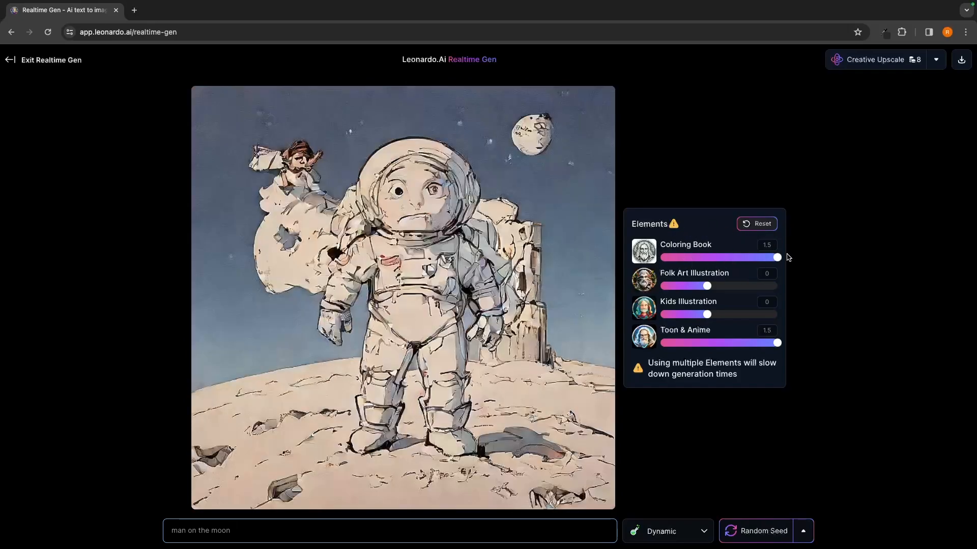
left_click_drag(777, 257, 748, 257)
left_click_drag(777, 343, 754, 343)
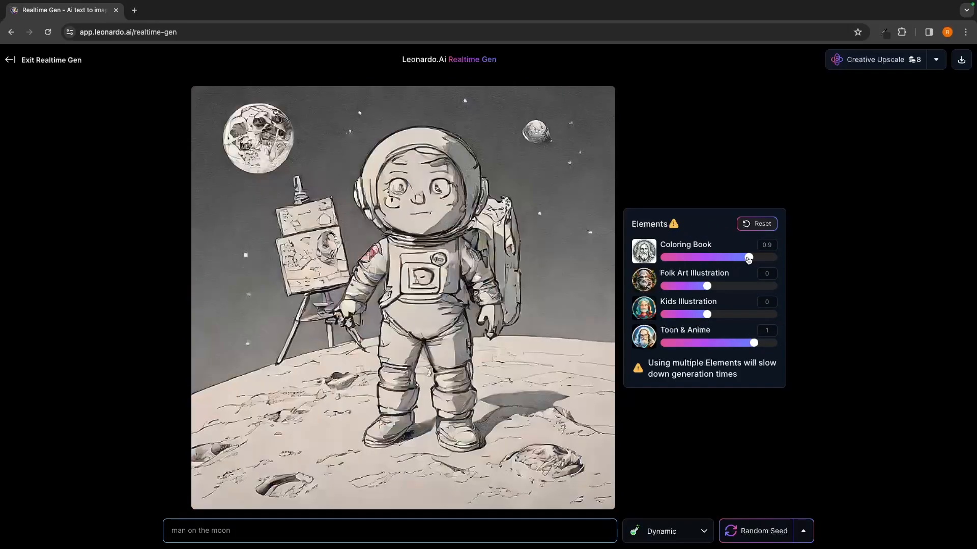
- Return the Coloring Book and Toon & Anime elements to 0 and replace the prompt with "alive cup of coffee"
left_click_drag(748, 257, 707, 257)
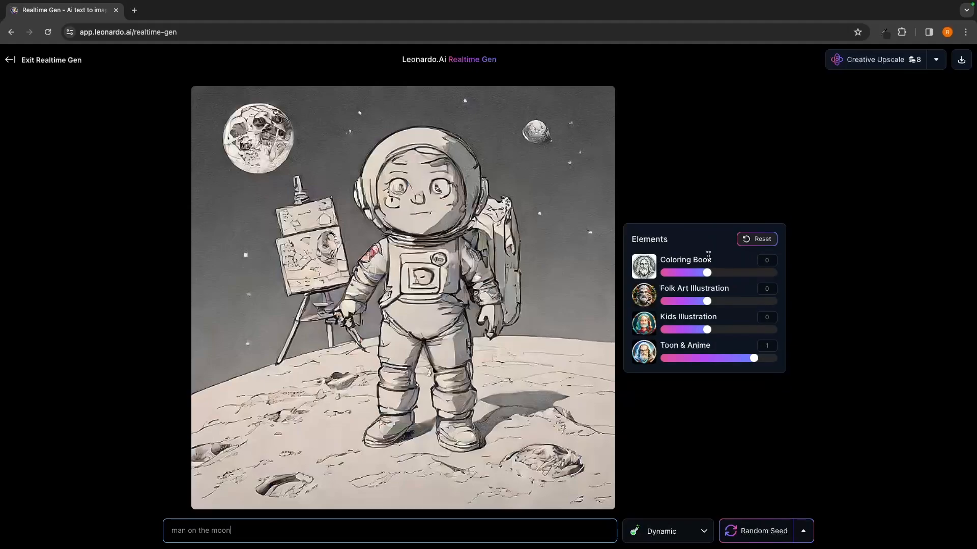
left_click_drag(754, 358, 707, 358)
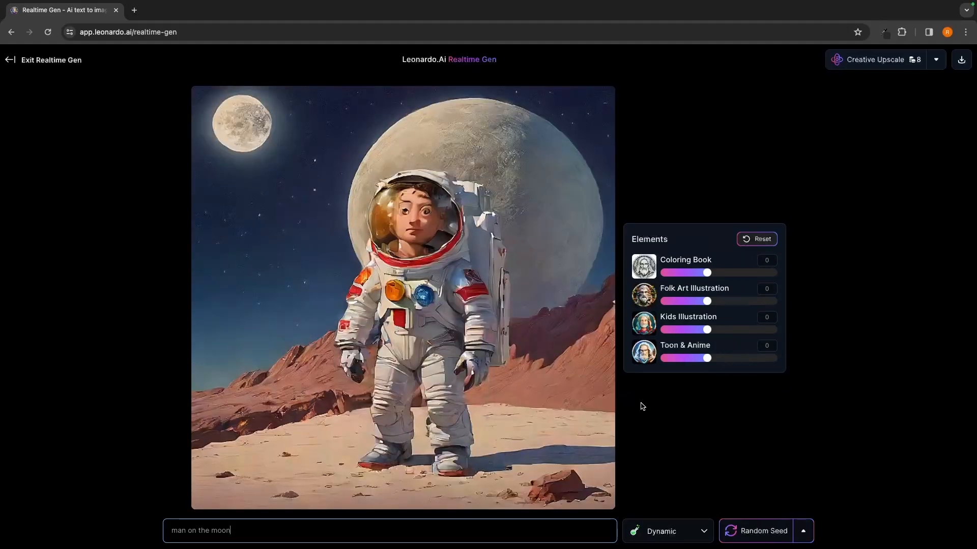
key("ctrl+shift+Left")
key("ctrl+shift+Left")
key("ctrl+shift+Left")
key("ctrl+shift+Left")
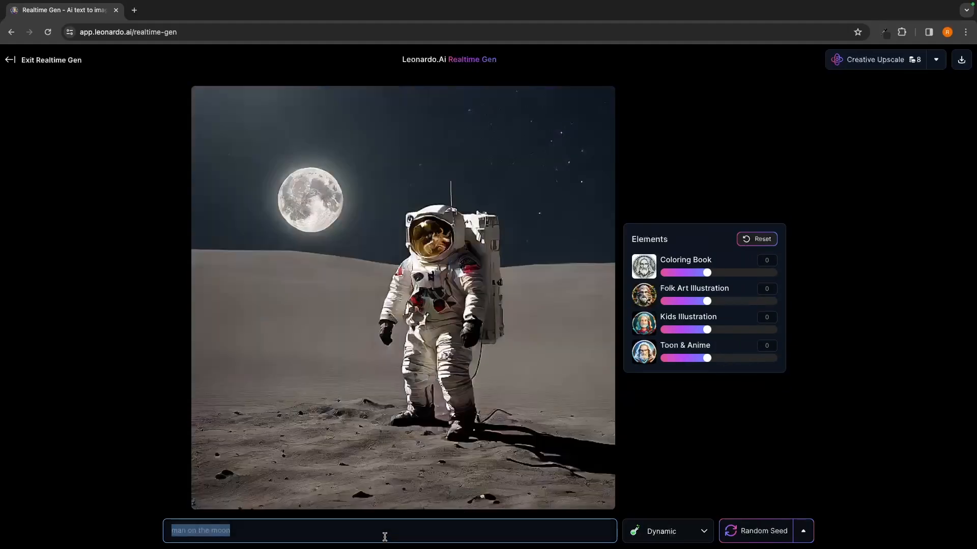
type("alibe")
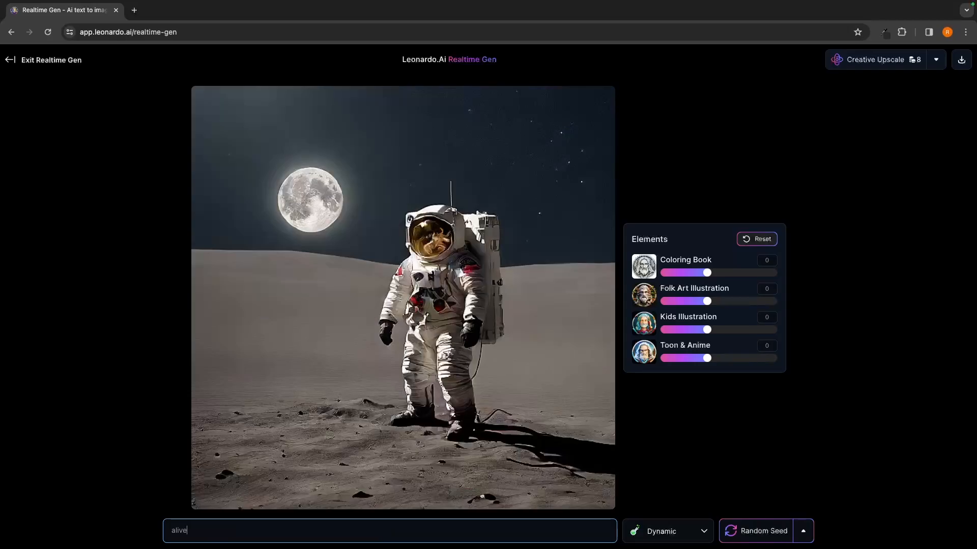
type(" cup of c")
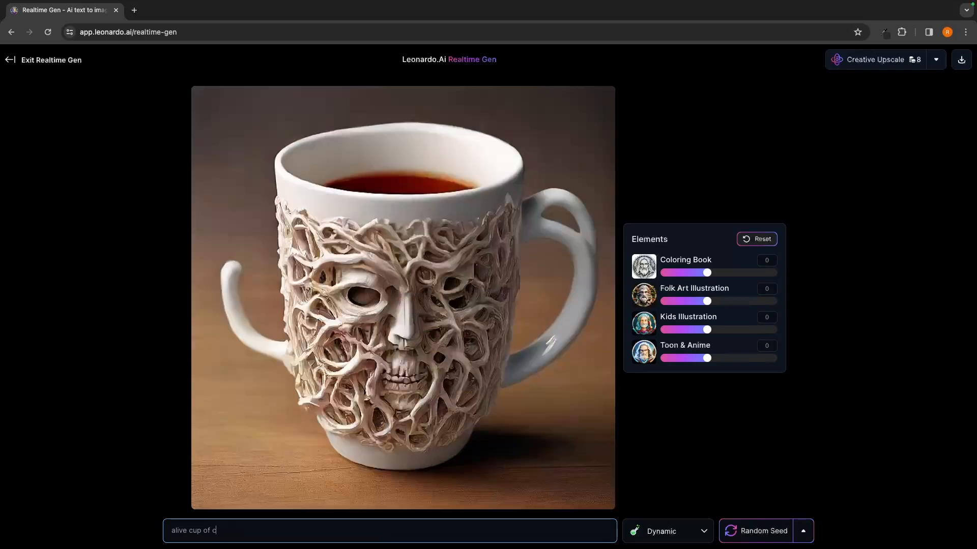
type("offee")
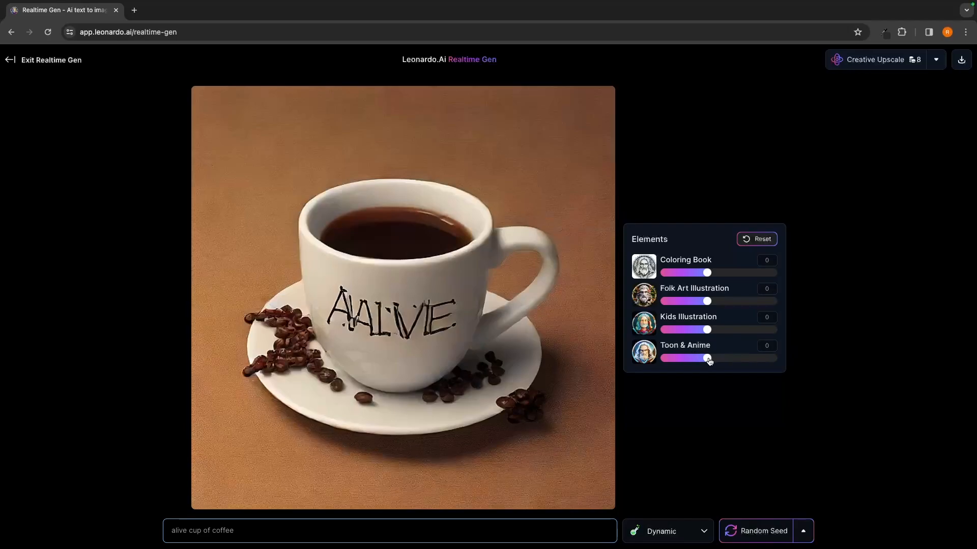
- Try Kids Illustration at 0.5 on the coffee cup, return it to 0 and set Toon & Anime to 0.5
left_click_drag(710, 333, 731, 333)
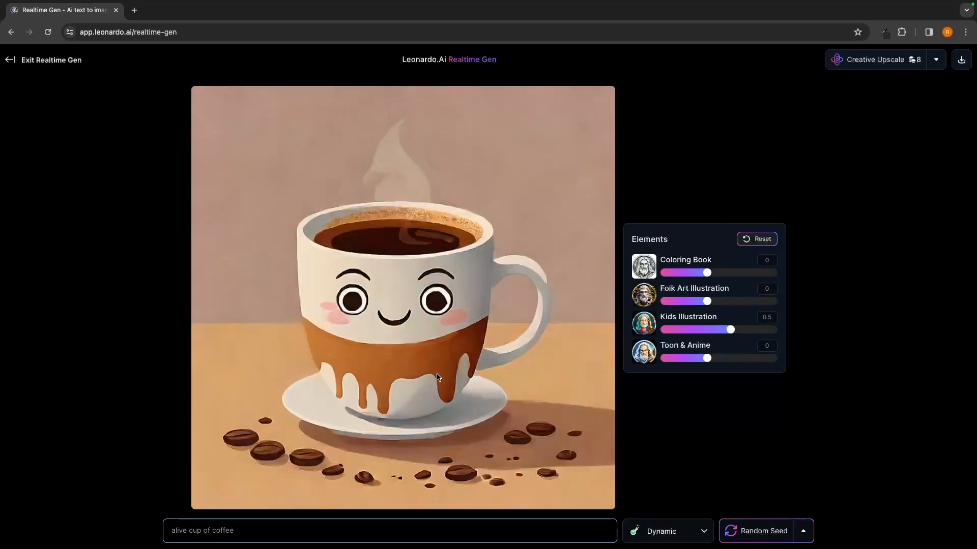
left_click_drag(730, 330, 732, 362)
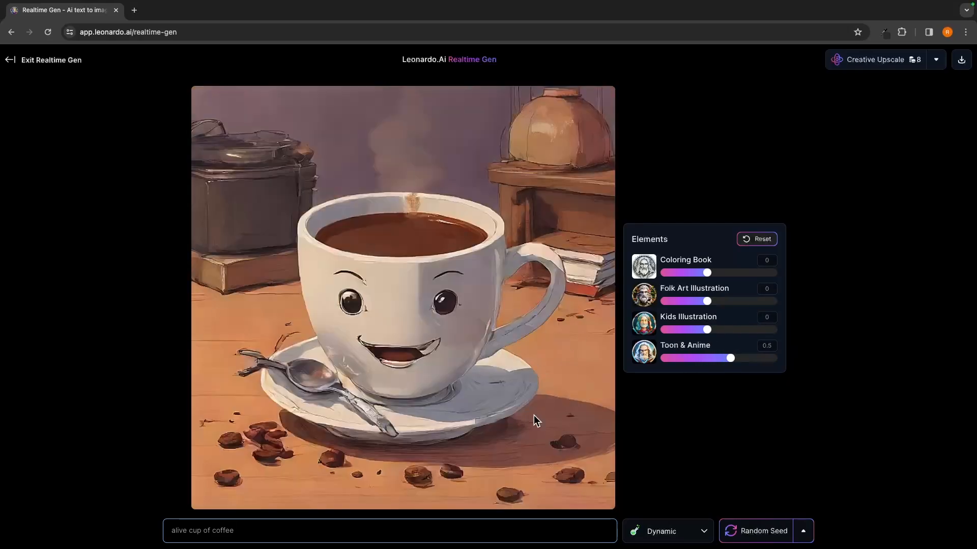
left_click(231, 530)
key("ctrl+a")
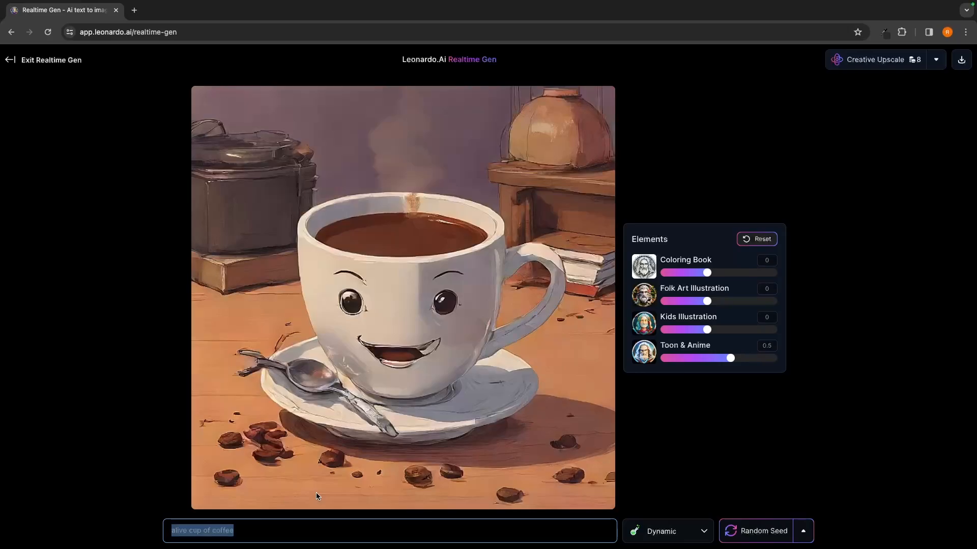
left_click(642, 164)
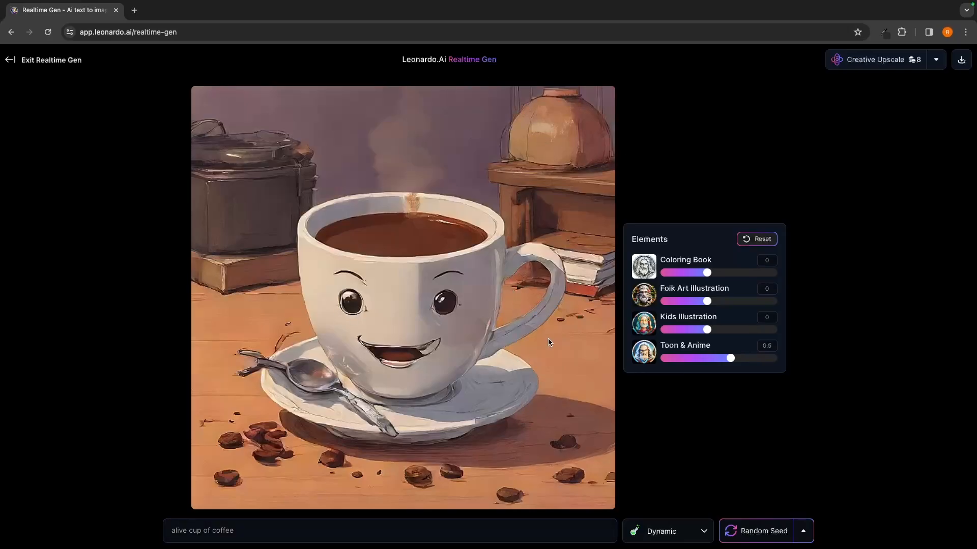